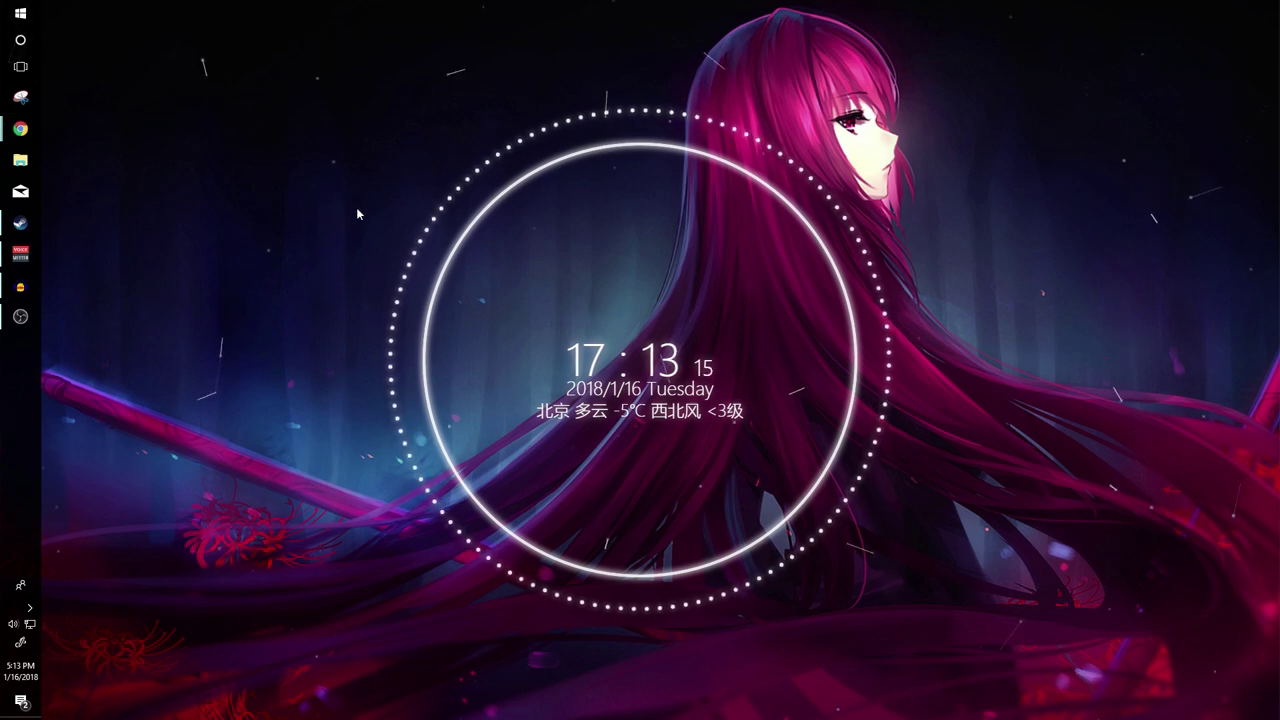
# - Switch to Steam and reach Wallpaper Engine's Steam Workshop through its library entry and store page
pyautogui.click(20, 224)
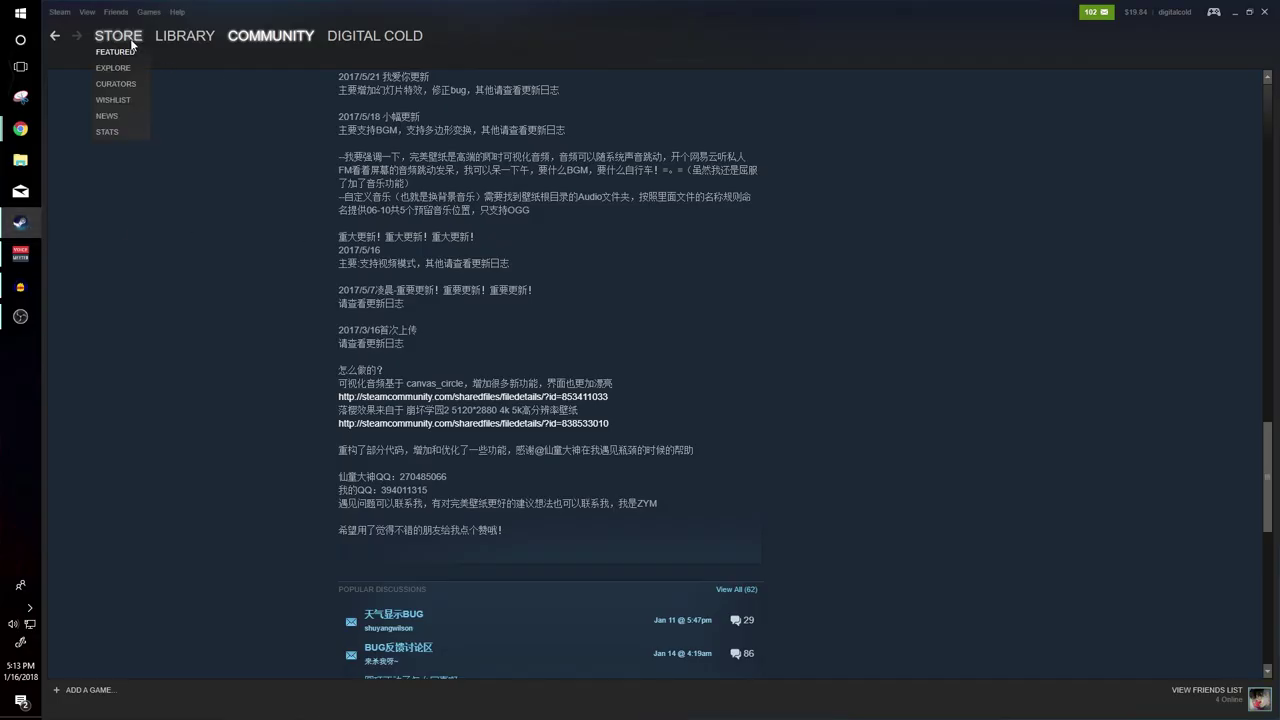
pyautogui.click(57, 38)
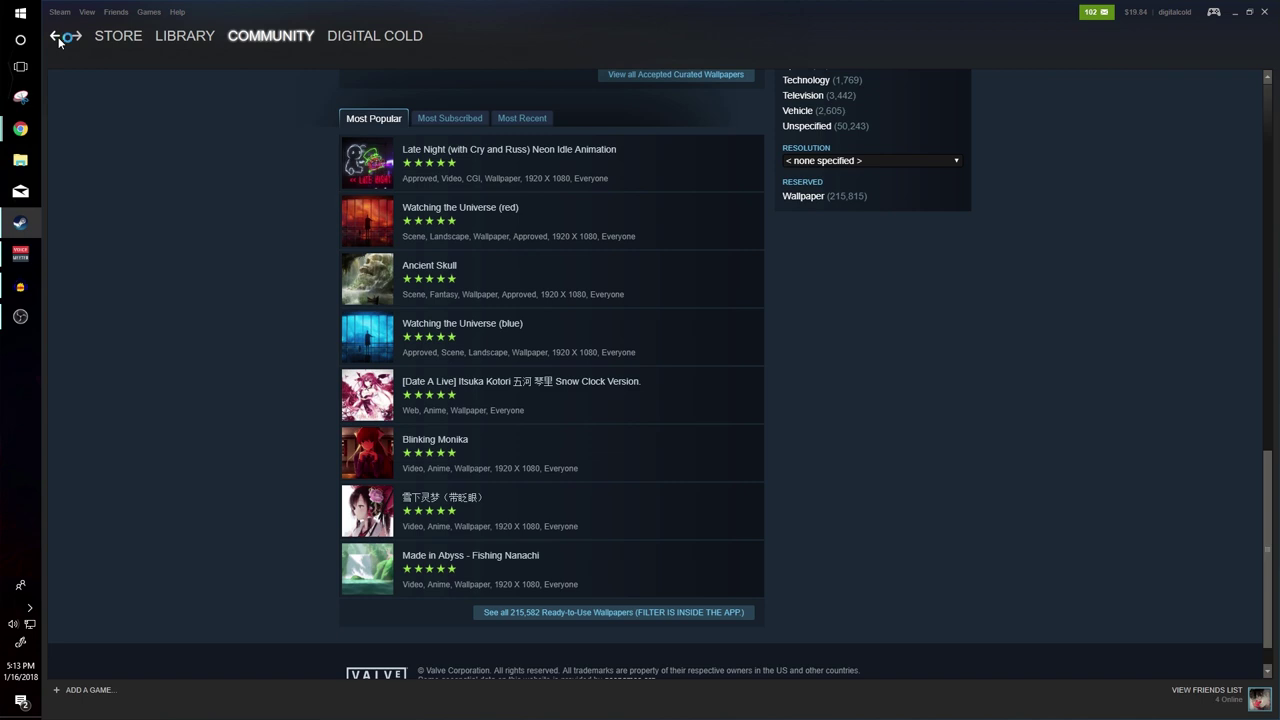
pyautogui.click(57, 38)
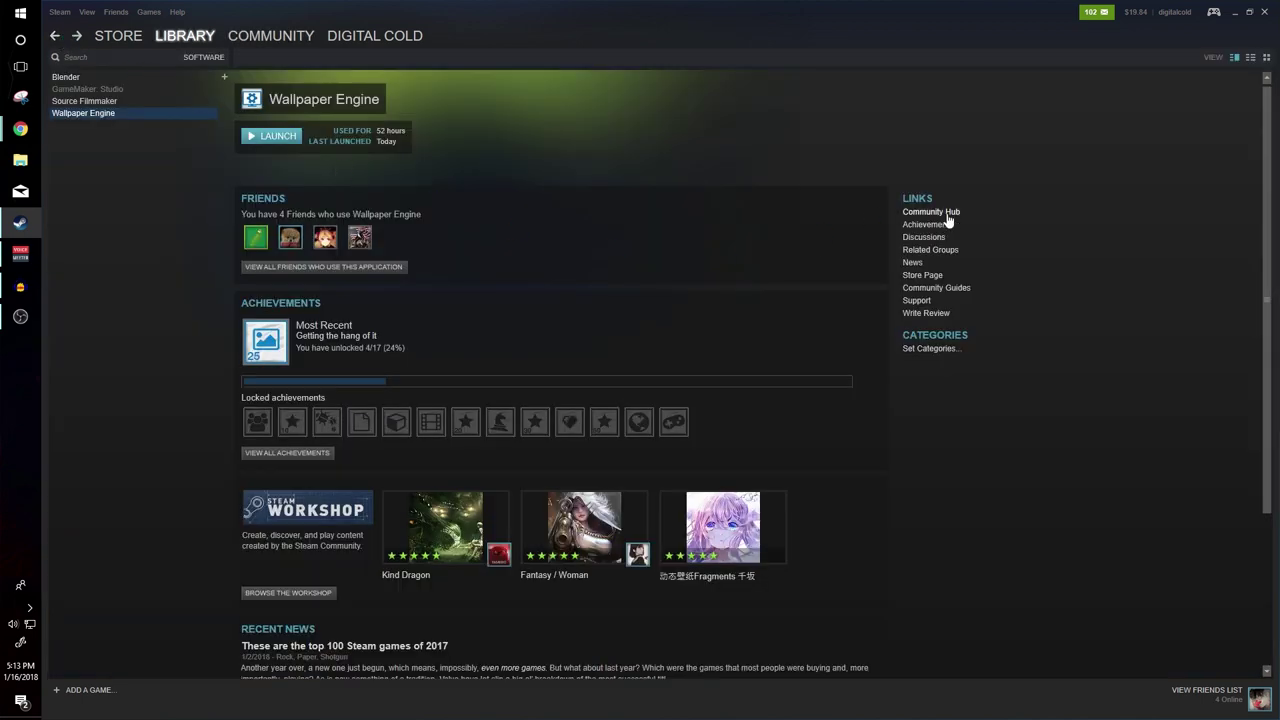
pyautogui.click(922, 275)
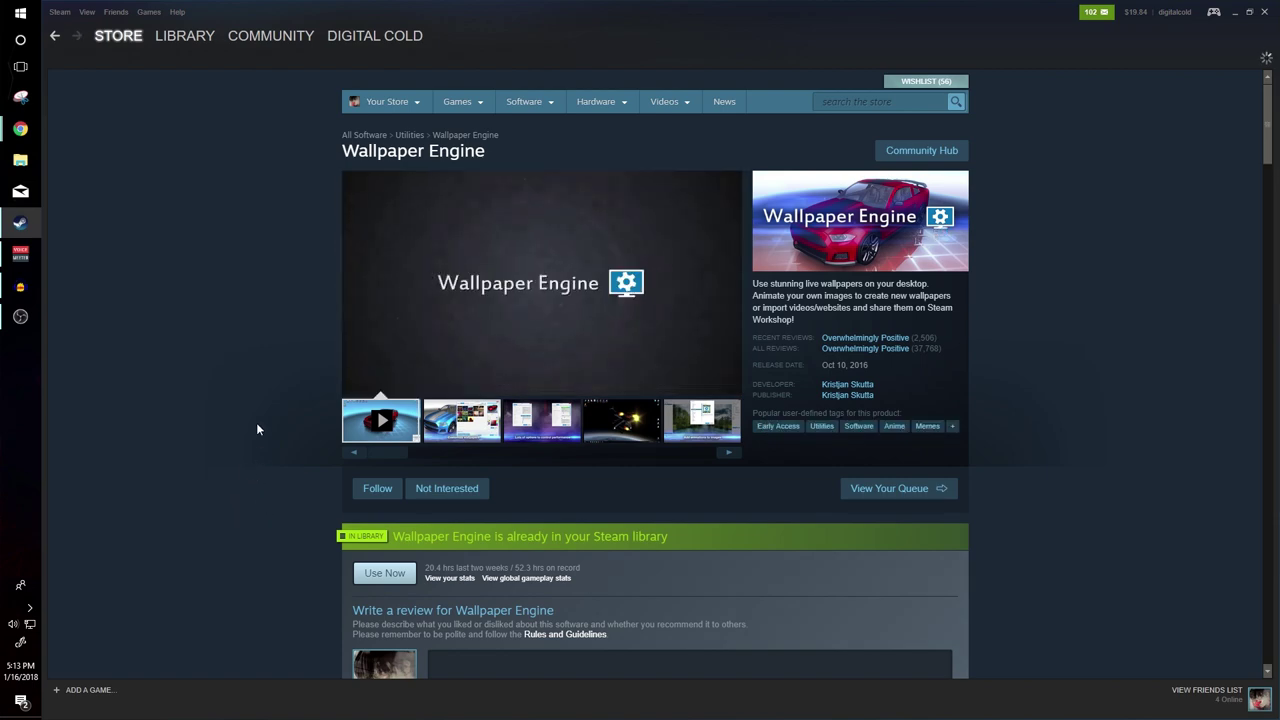
pyautogui.scroll(-7, 230, 430)
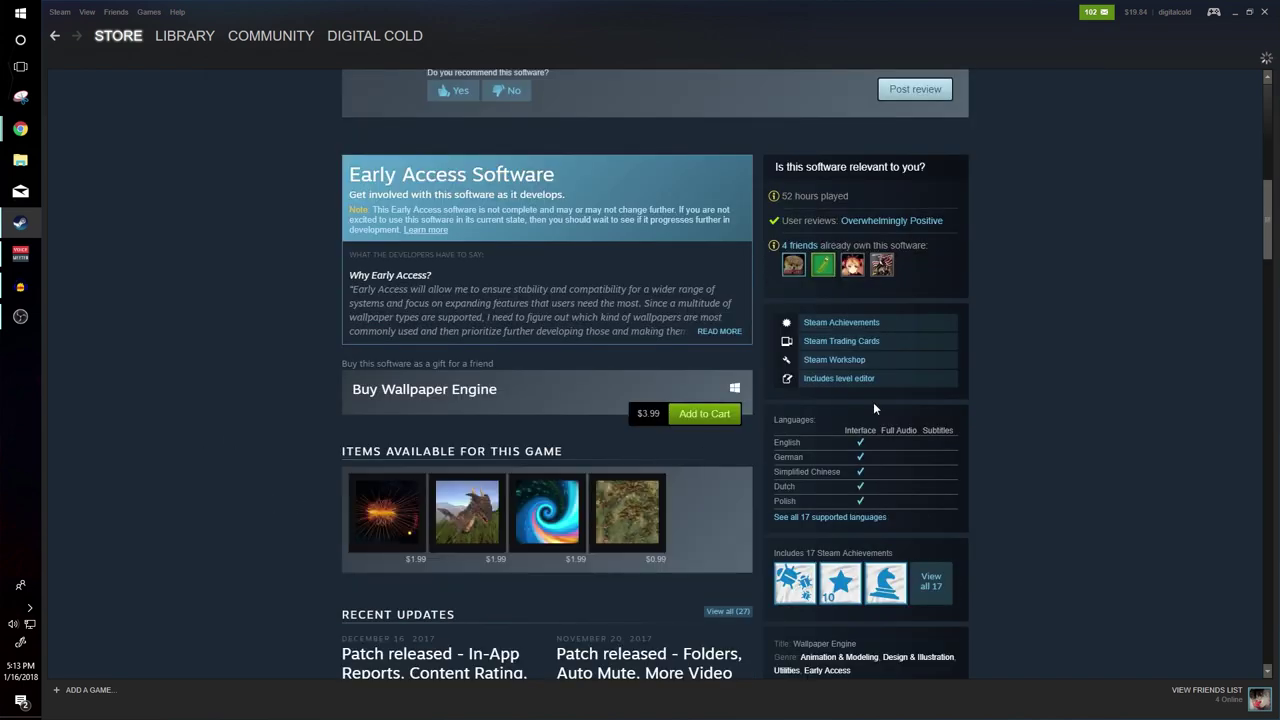
pyautogui.click(868, 360)
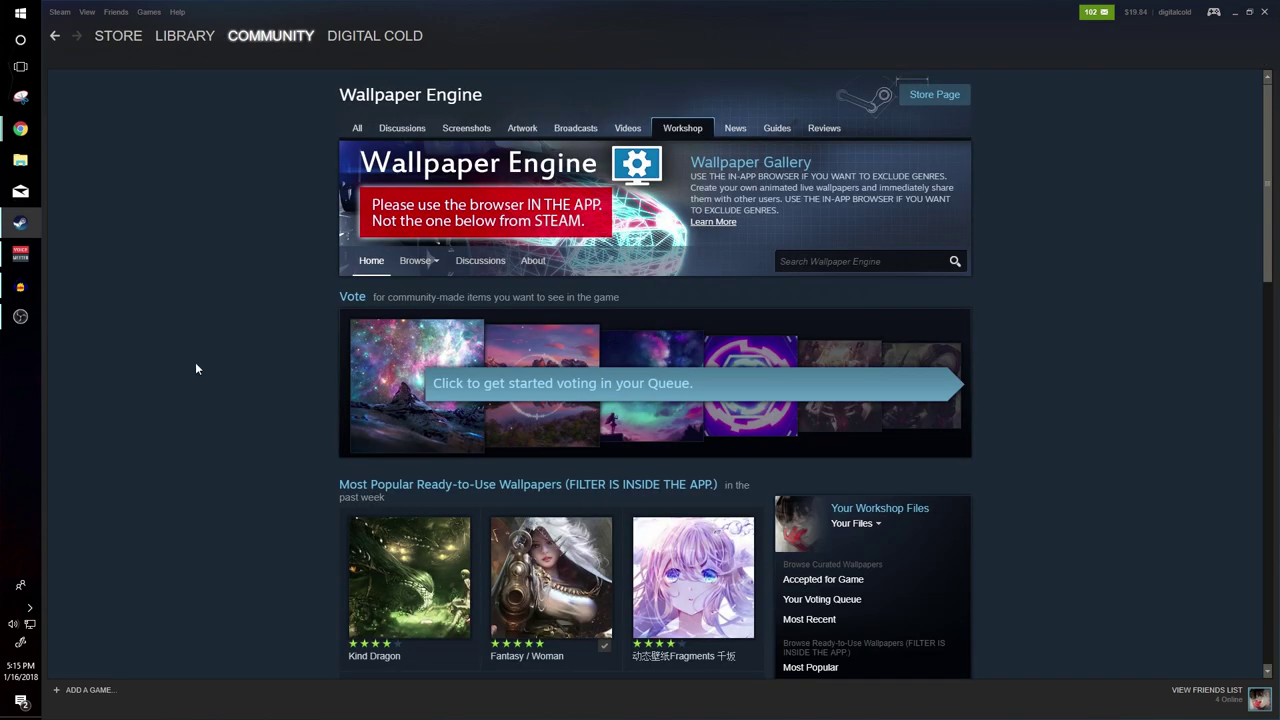
# - Look through the Workshop home page's popular wallpapers, genre tags and ranked wallpaper lists
pyautogui.scroll(-3, 195, 368)
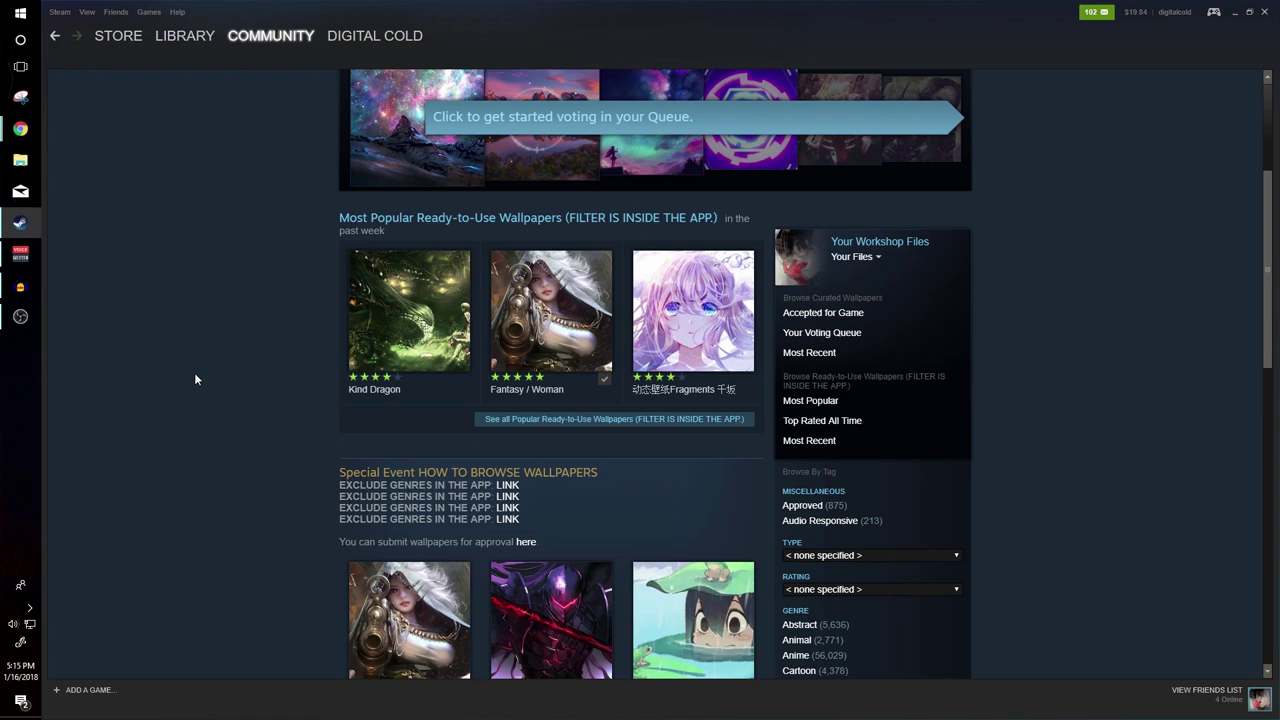
pyautogui.scroll(-3, 194, 376)
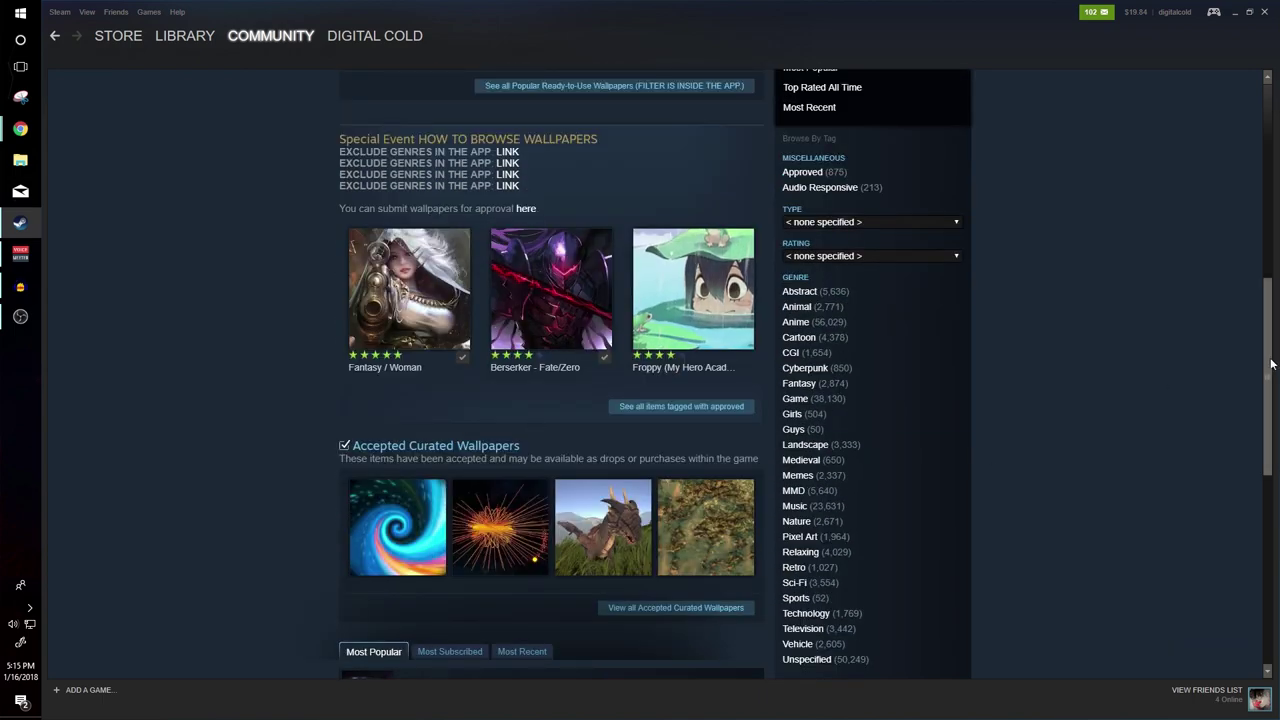
pyautogui.scroll(3, 1270, 366)
pyautogui.scroll(-6, 1270, 366)
pyautogui.moveTo(560, 428)
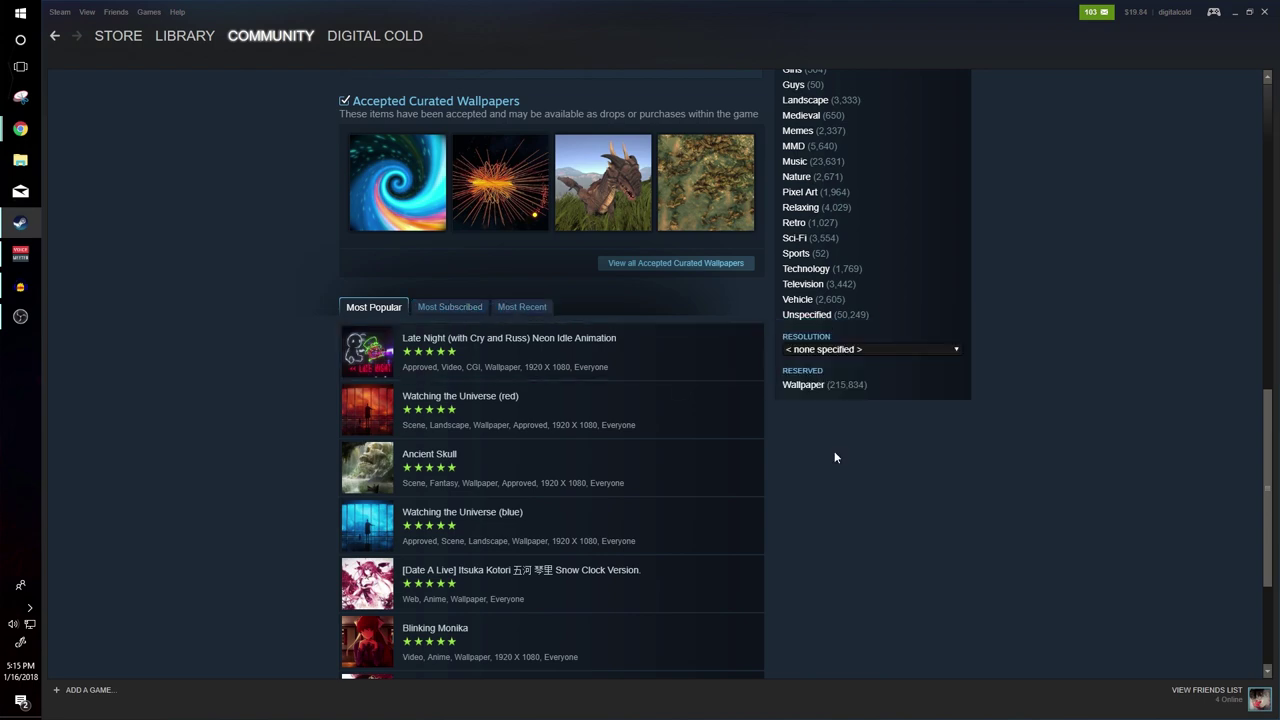
pyautogui.scroll(-3, 942, 530)
pyautogui.scroll(6, 942, 530)
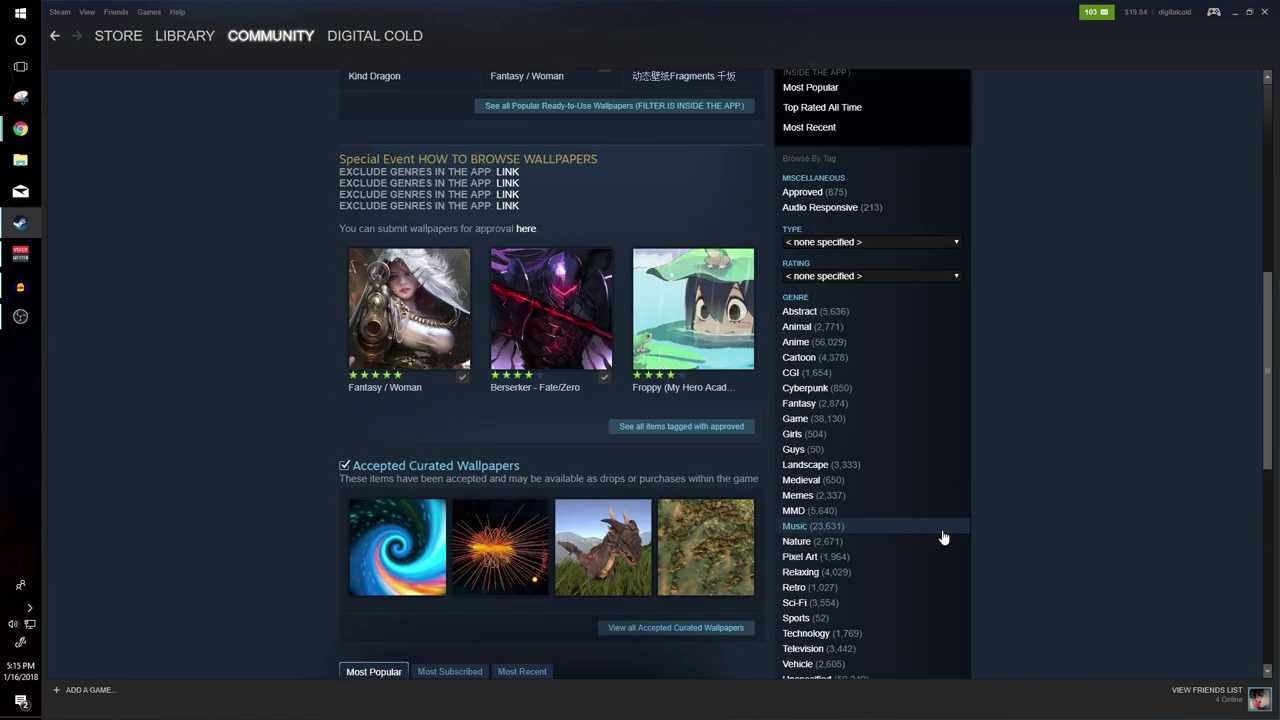
pyautogui.scroll(-3, 942, 535)
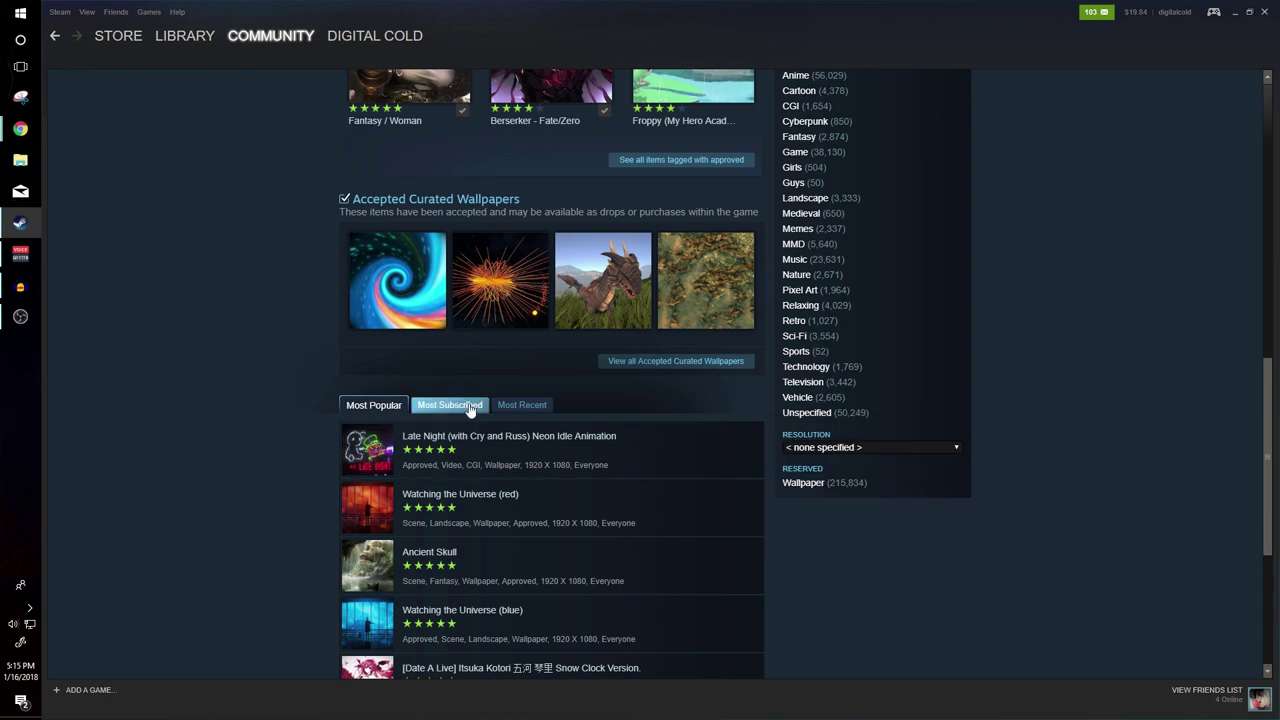
pyautogui.scroll(-2, 313, 424)
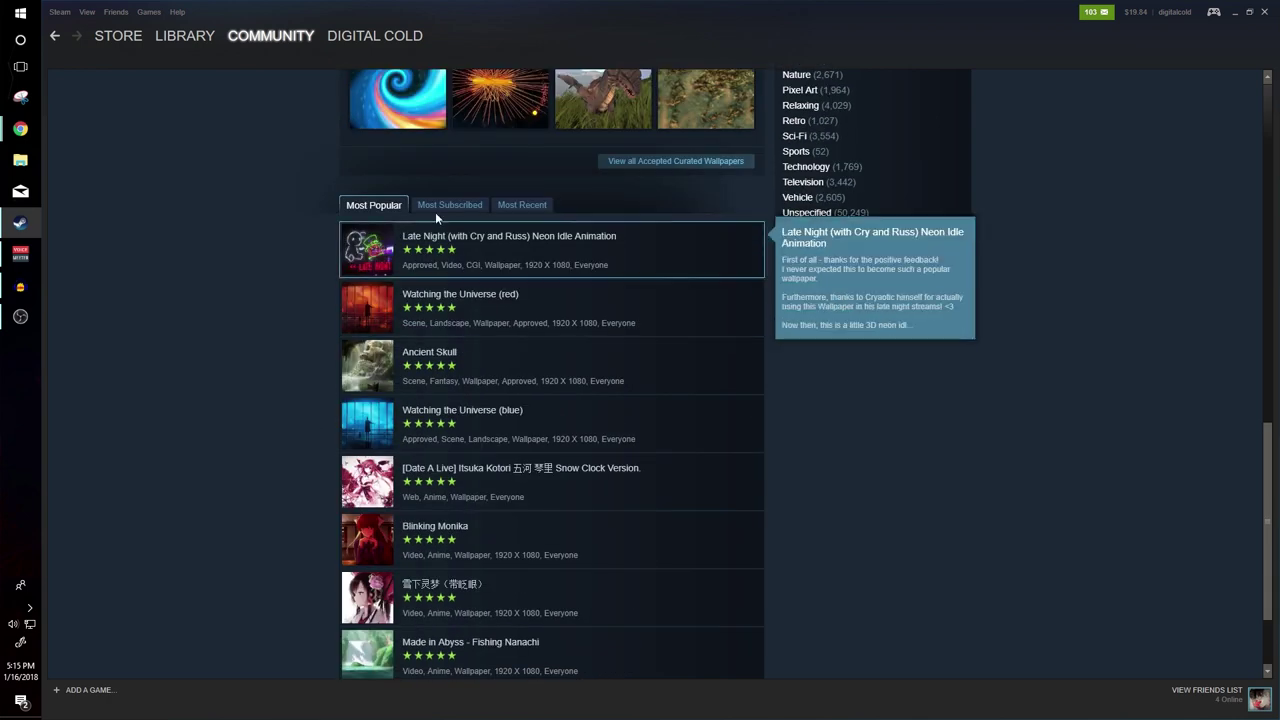
# - List the most subscribed wallpapers and open the Perfect Wallpaper item's page
pyautogui.click(450, 208)
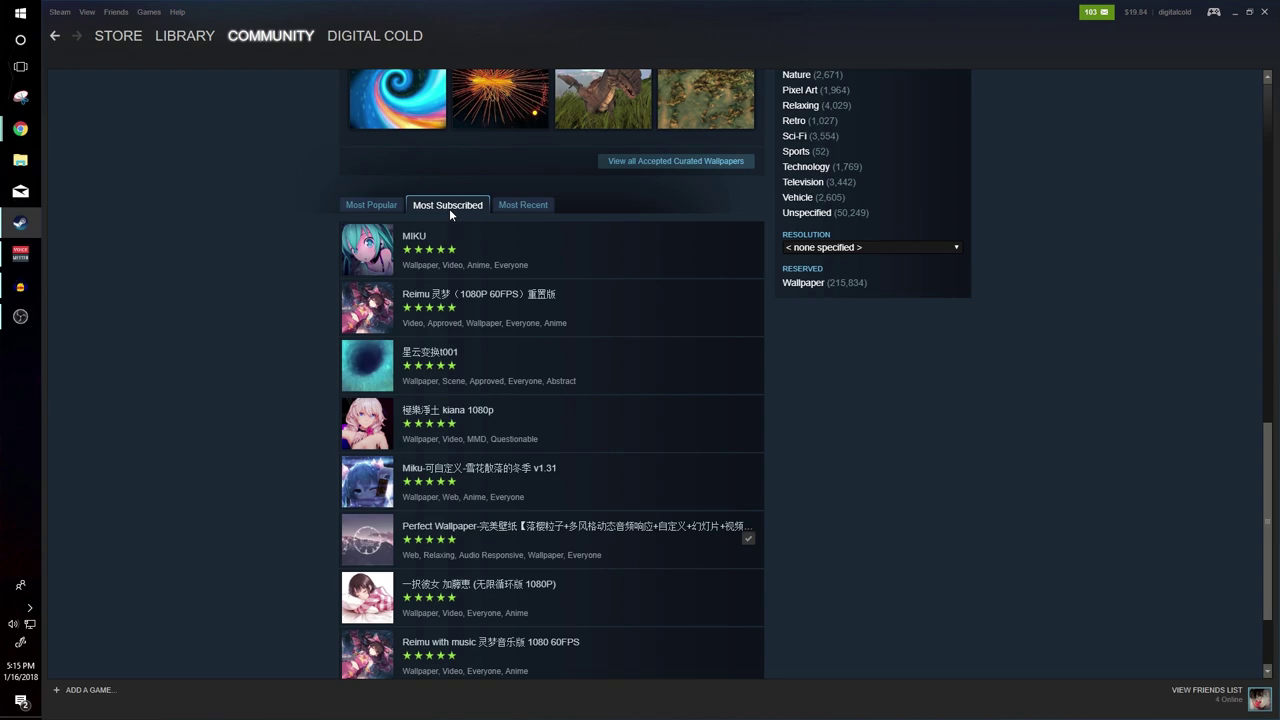
pyautogui.scroll(-2, 450, 360)
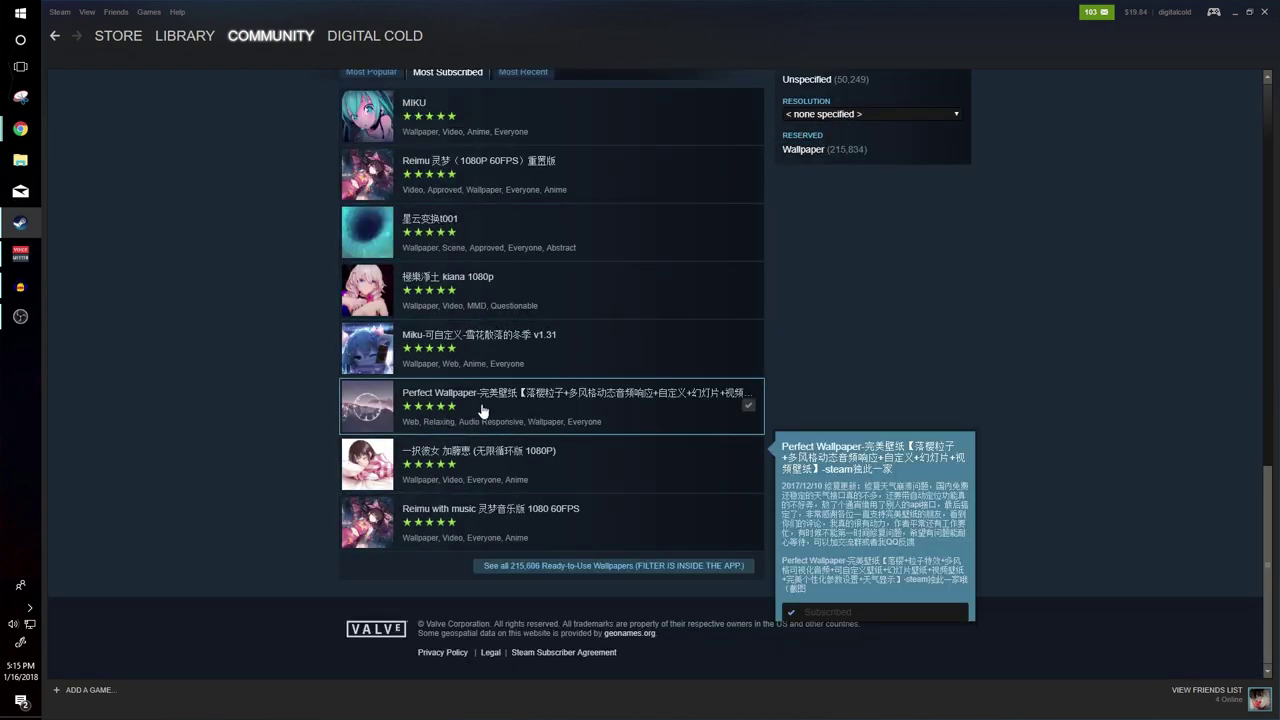
pyautogui.click(481, 411)
# - Examine the Perfect Wallpaper page's preview images, subscription section and description
pyautogui.scroll(-2, 844, 503)
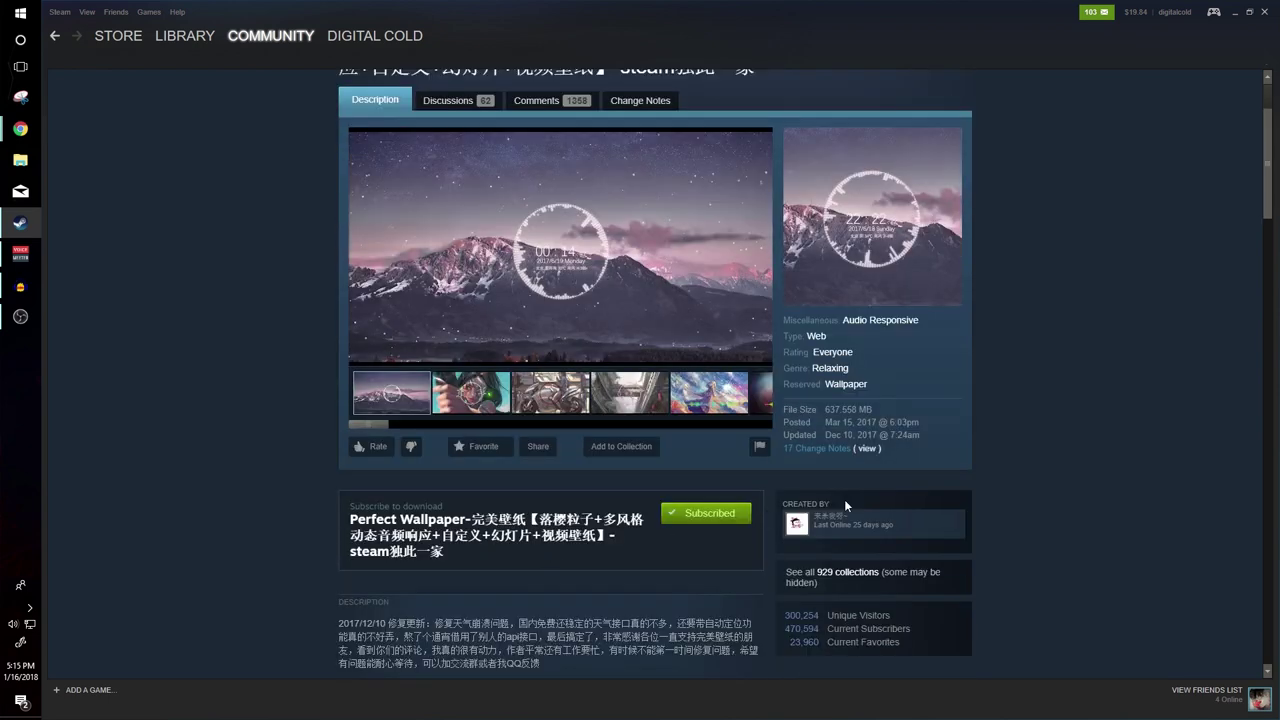
pyautogui.scroll(2, 353, 540)
pyautogui.moveTo(384, 557); pyautogui.dragTo(488, 557)
pyautogui.click(442, 533)
pyautogui.click(540, 532)
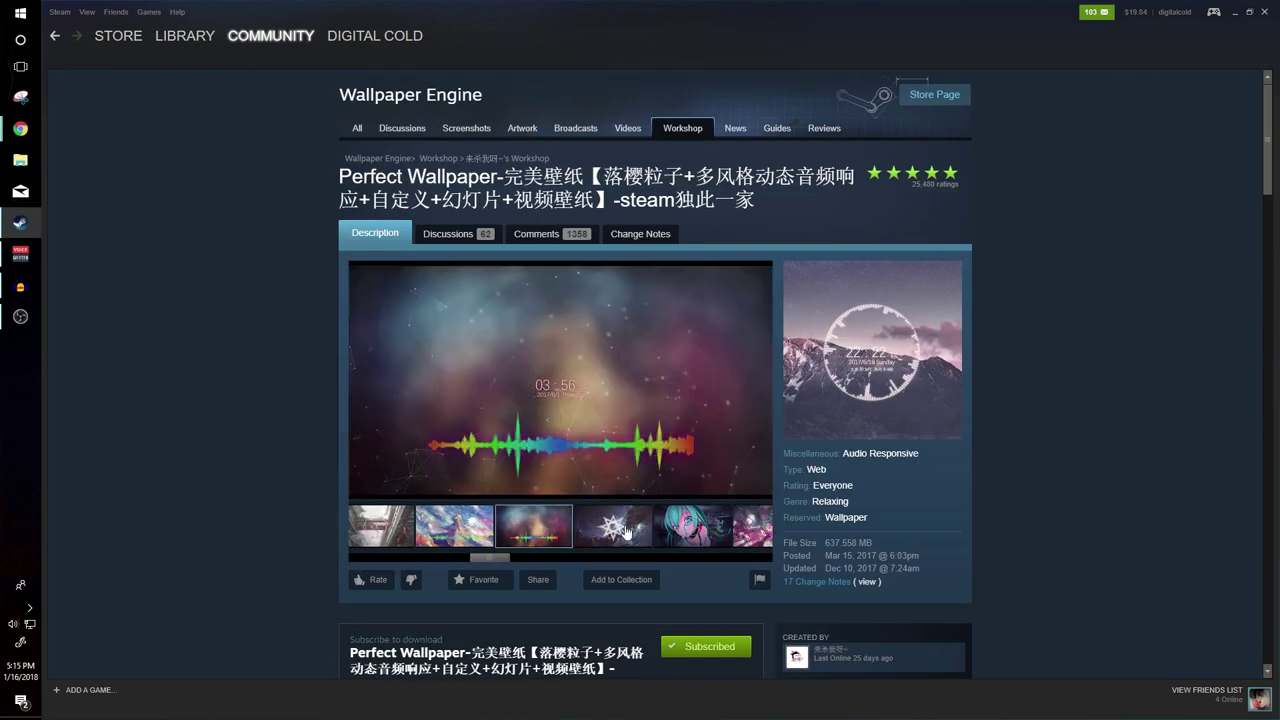
pyautogui.click(627, 534)
pyautogui.click(693, 528)
pyautogui.click(752, 527)
pyautogui.moveTo(530, 557); pyautogui.dragTo(640, 566)
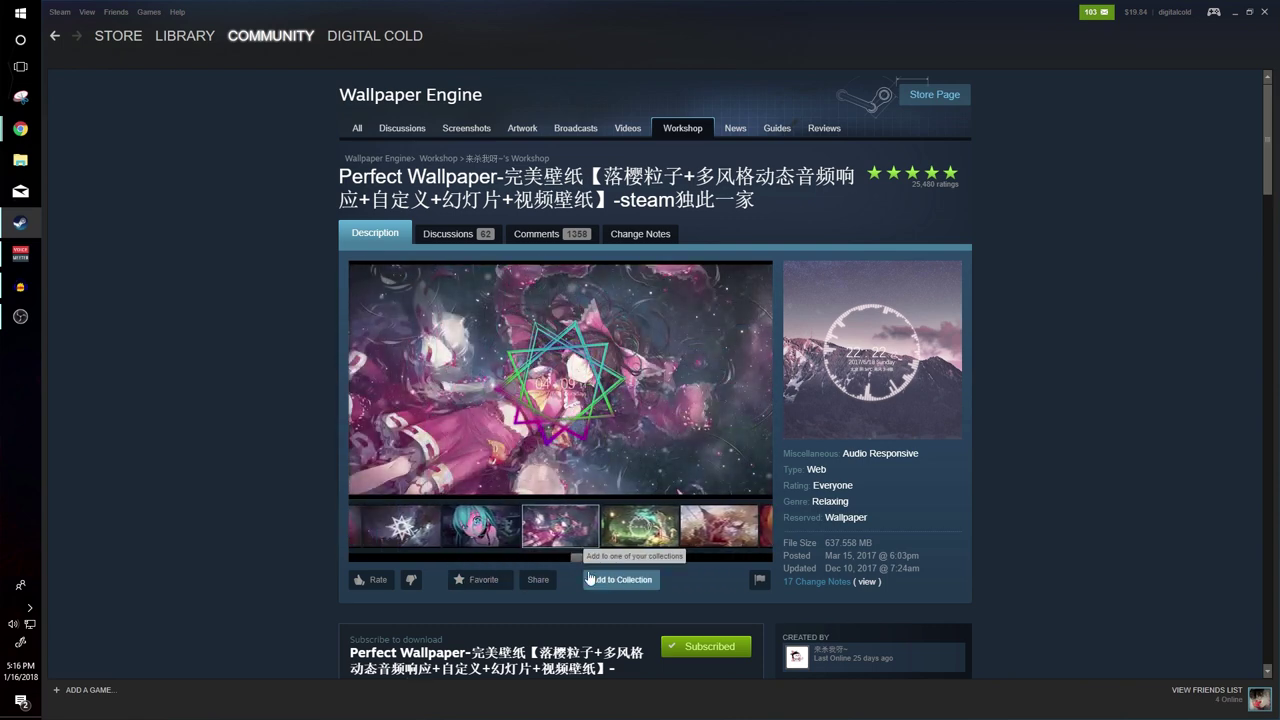
pyautogui.moveTo(510, 557); pyautogui.dragTo(420, 573)
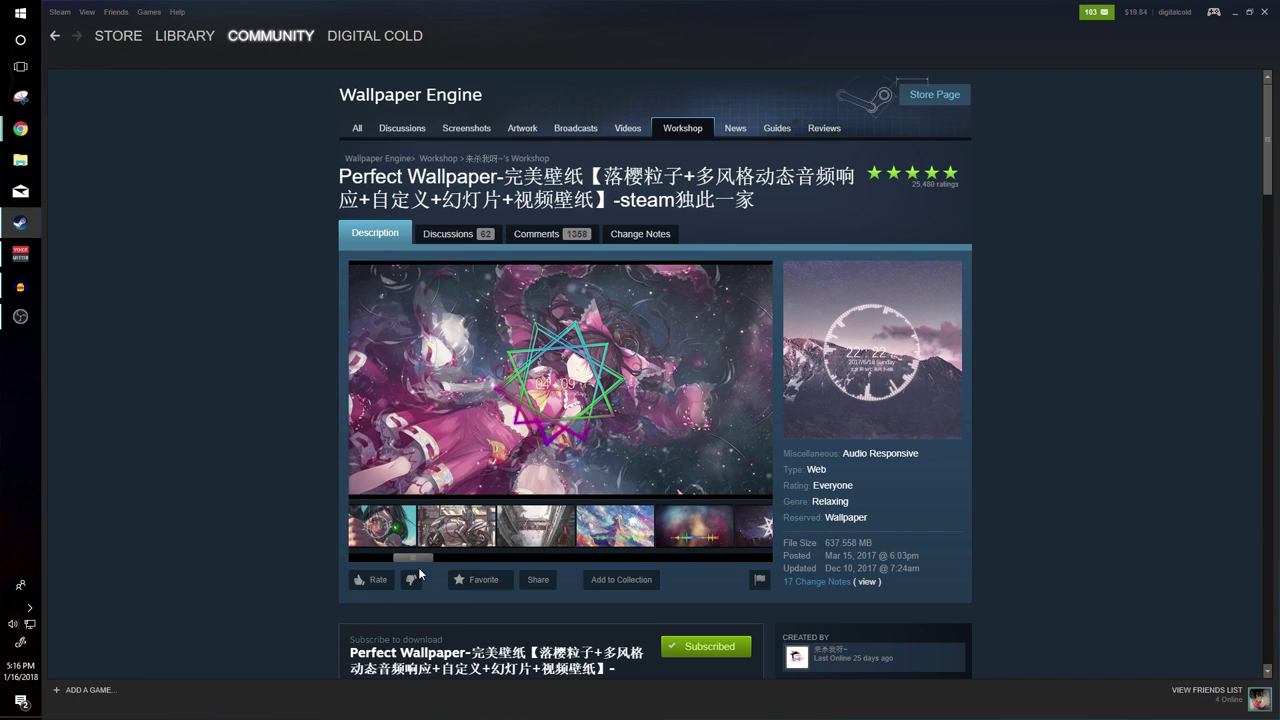
pyautogui.click(395, 514)
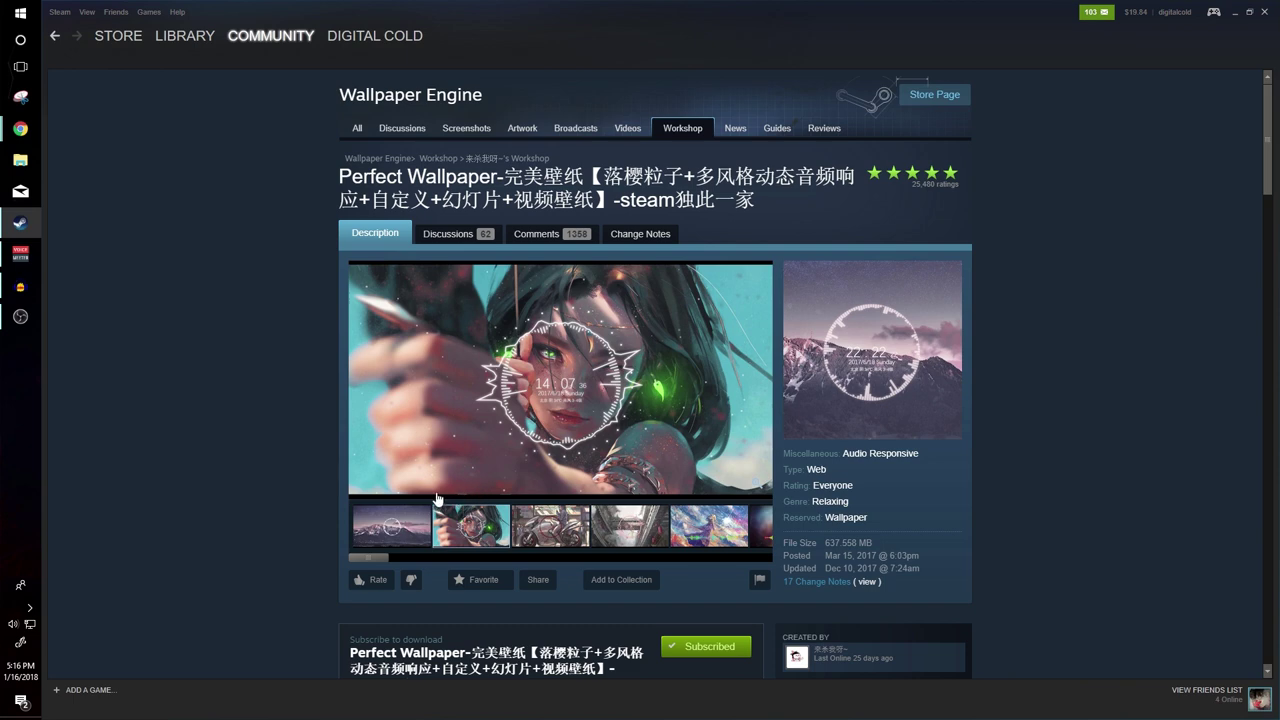
pyautogui.scroll(-3, 604, 545)
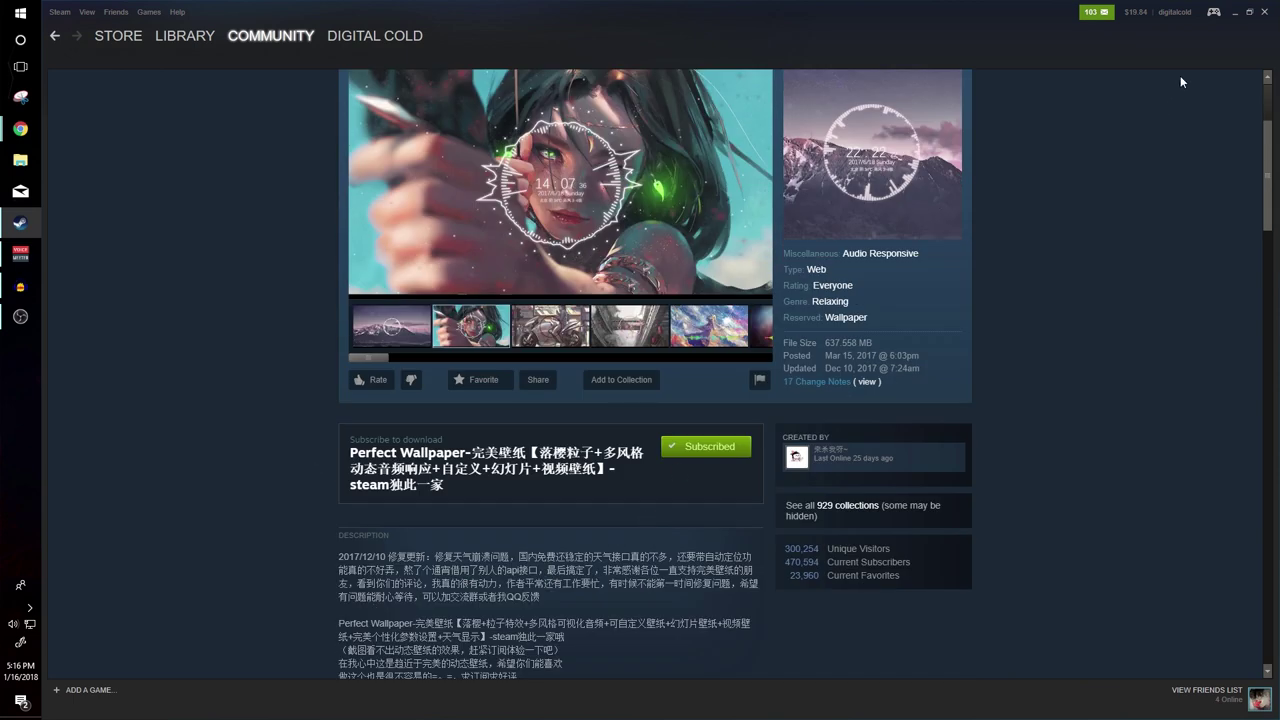
# - Minimize Steam and open Wallpaper Engine's maximized wallpaper browser for monitor 1, keeping the Wallpaper per monitor layout
pyautogui.click(1237, 14)
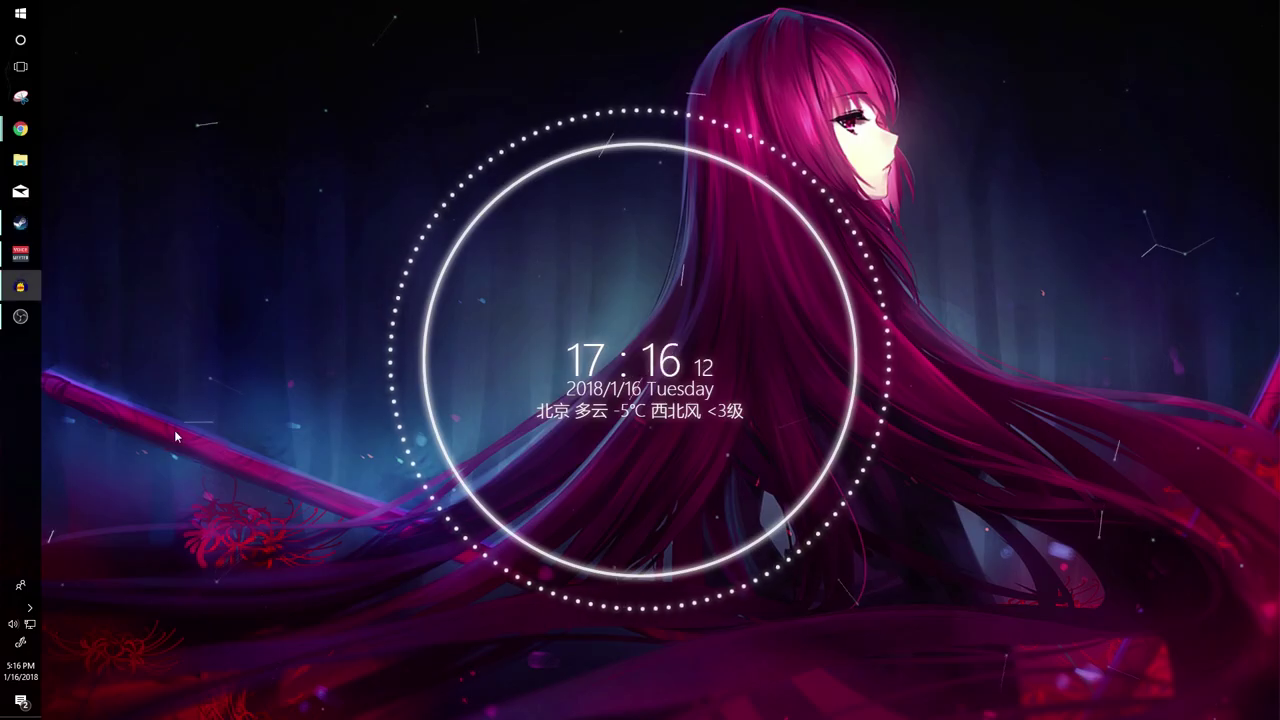
pyautogui.click(30, 609)
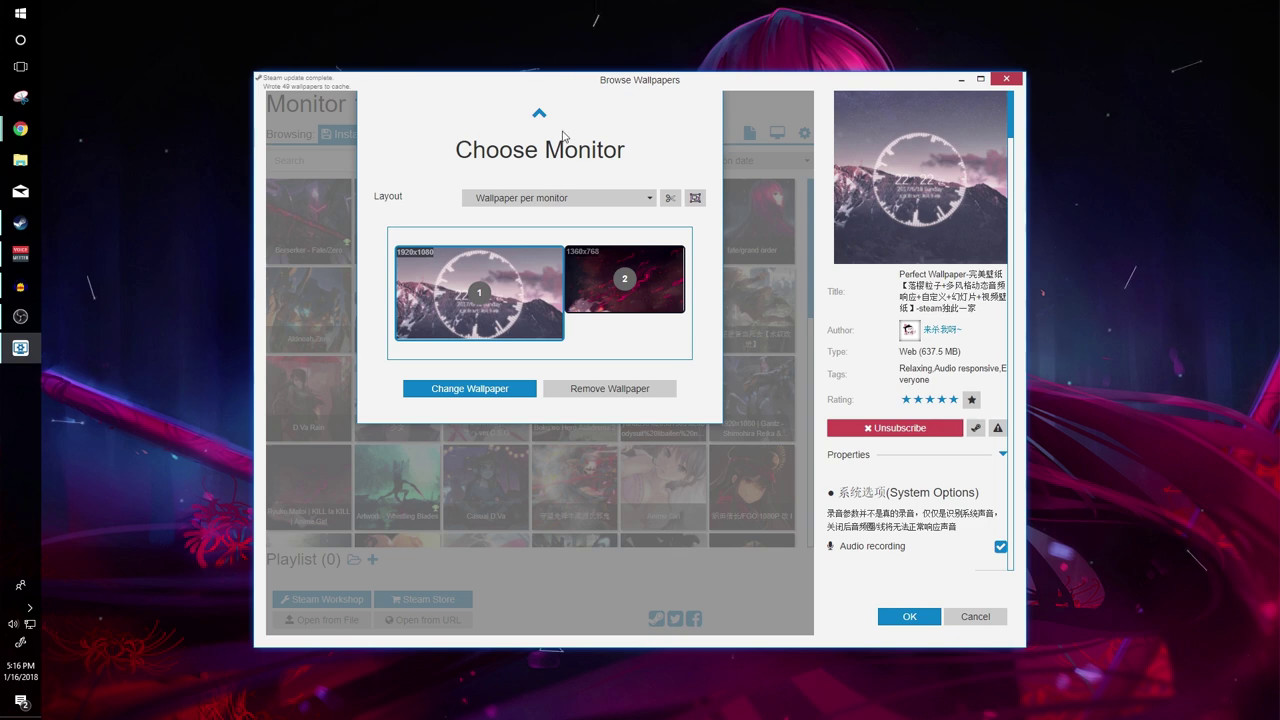
pyautogui.click(583, 198)
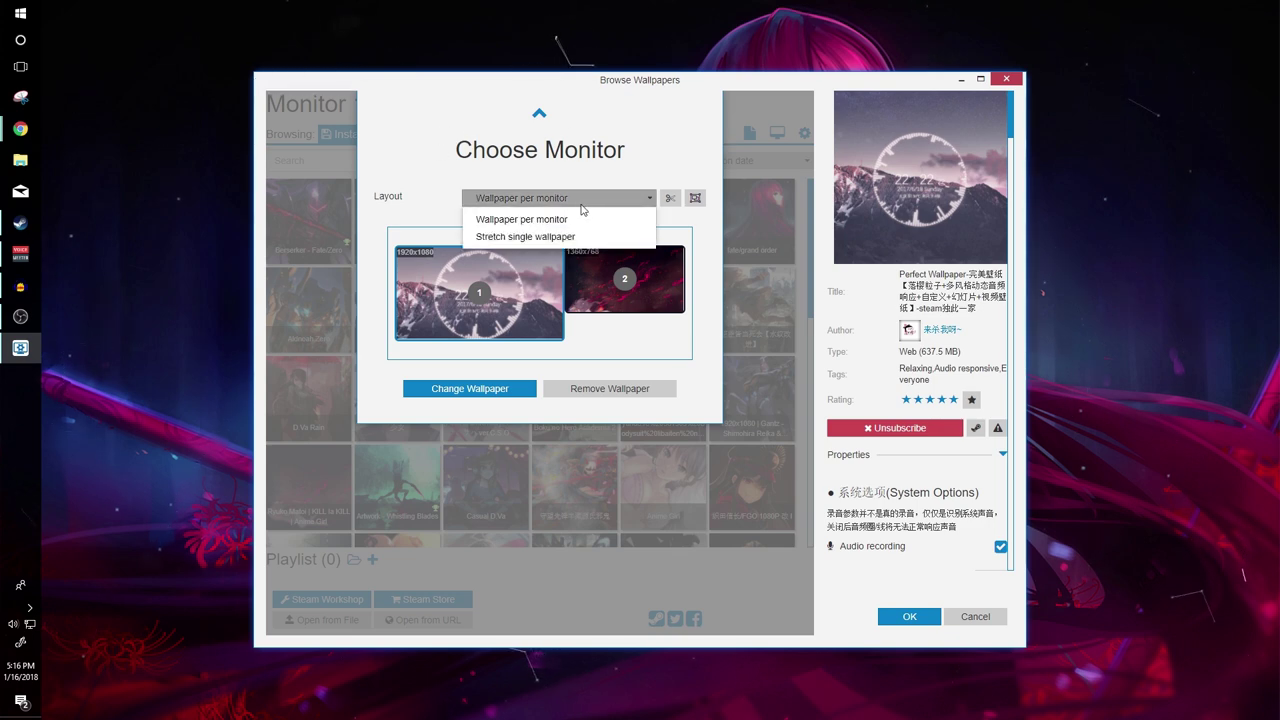
pyautogui.click(580, 210)
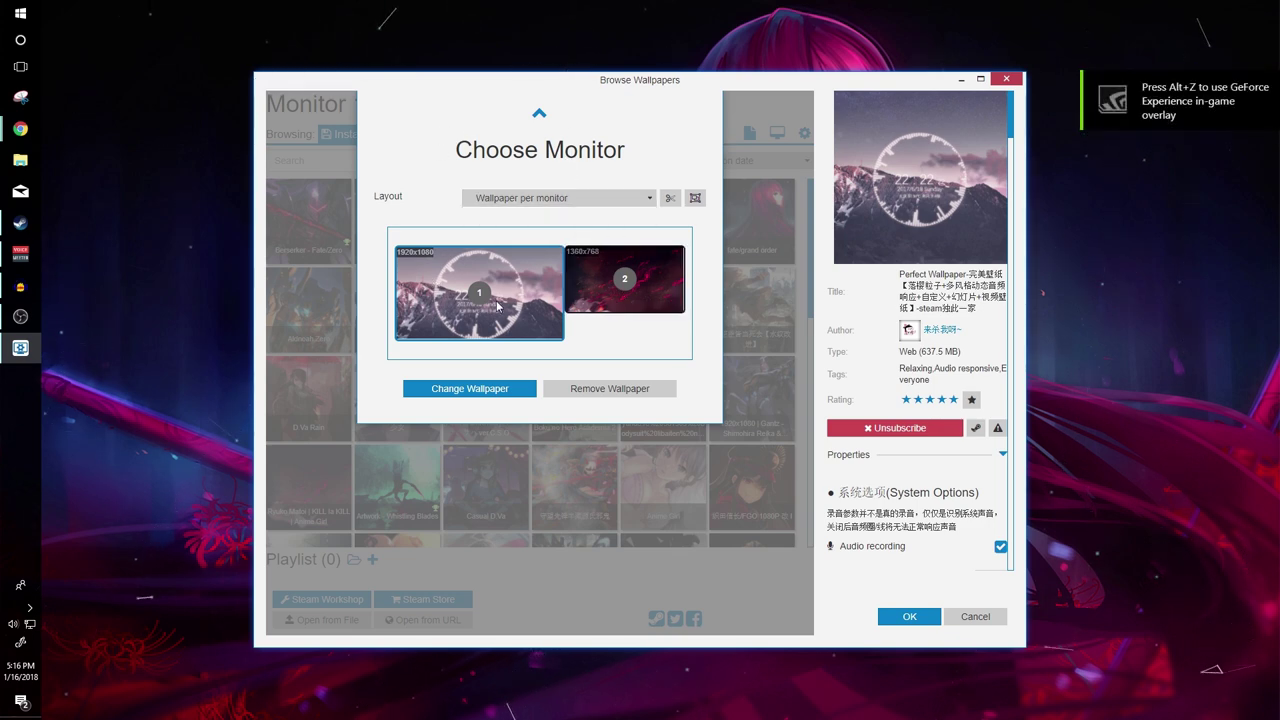
pyautogui.click(486, 389)
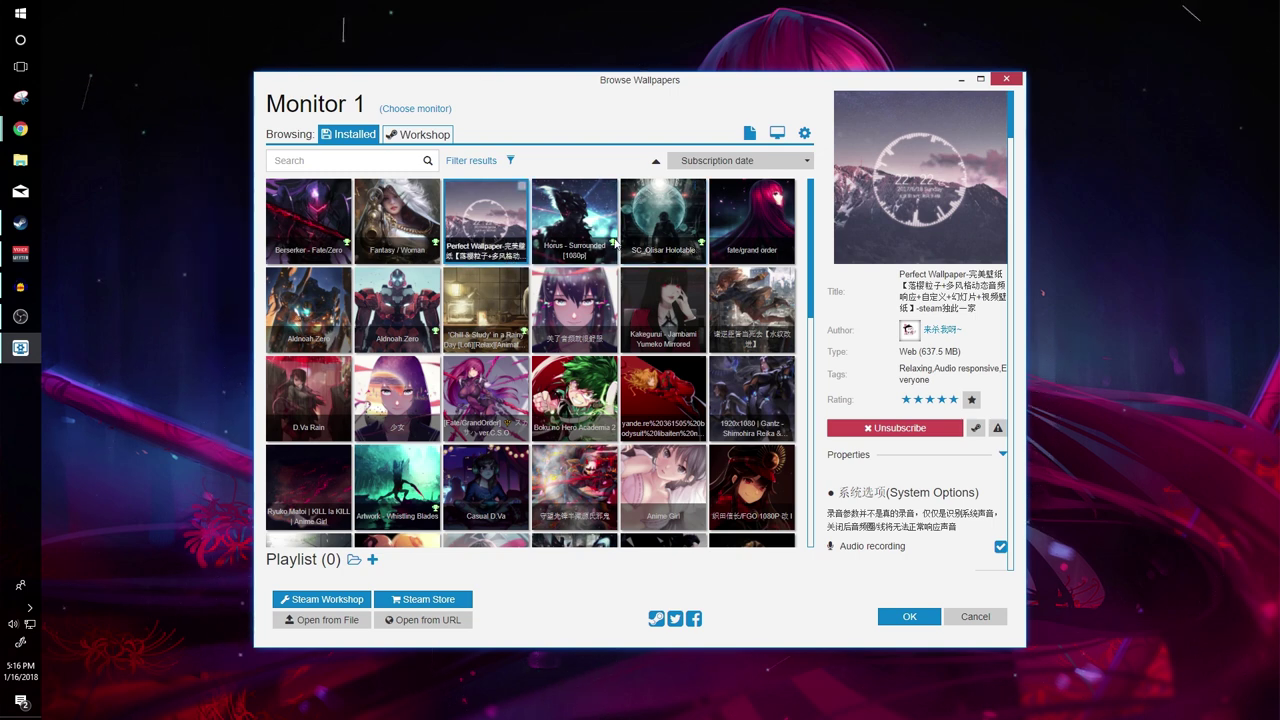
pyautogui.click(980, 78)
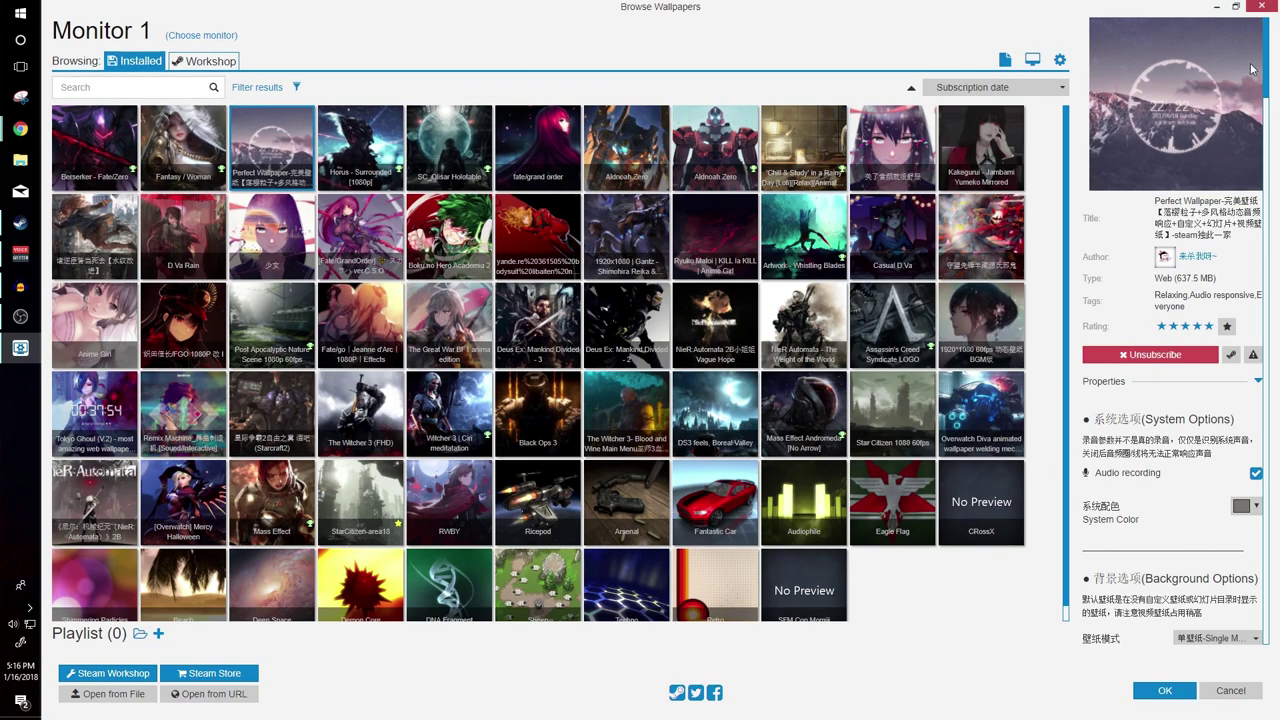
# - Under Background Options, show the custom background image's folder, and close the folder window again
pyautogui.moveTo(1266, 62); pyautogui.dragTo(1270, 107)
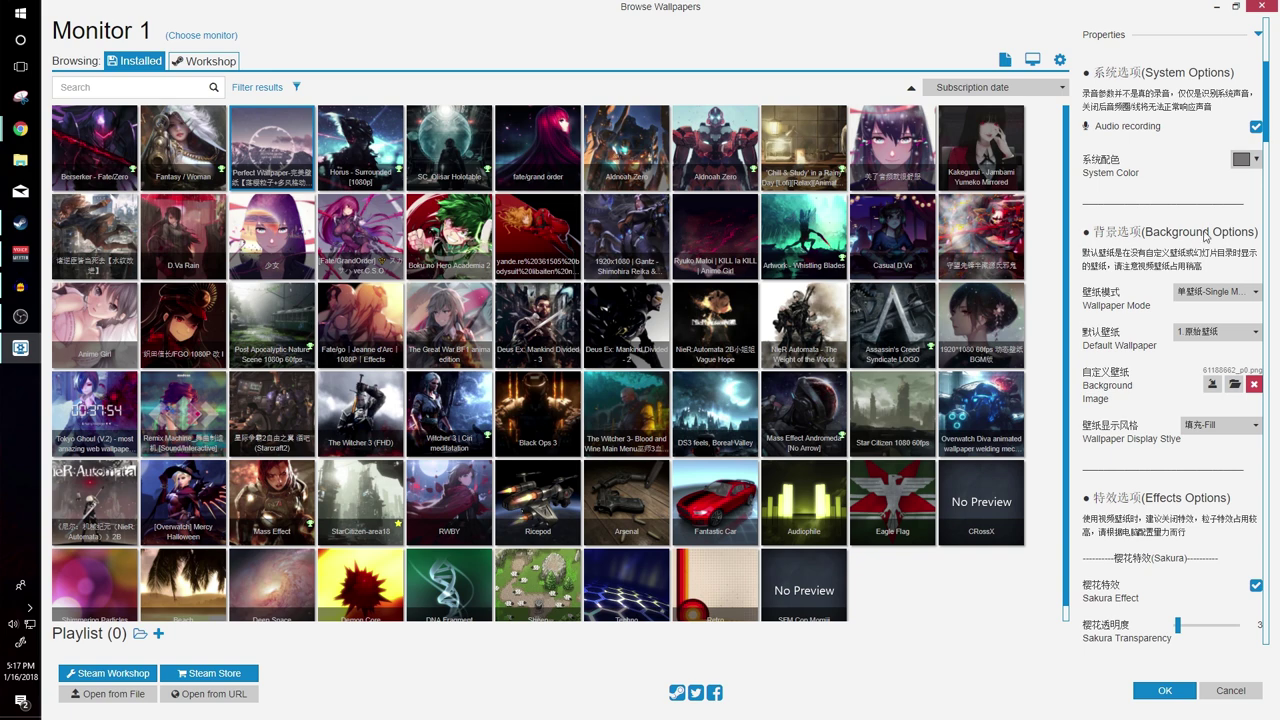
pyautogui.click(1233, 385)
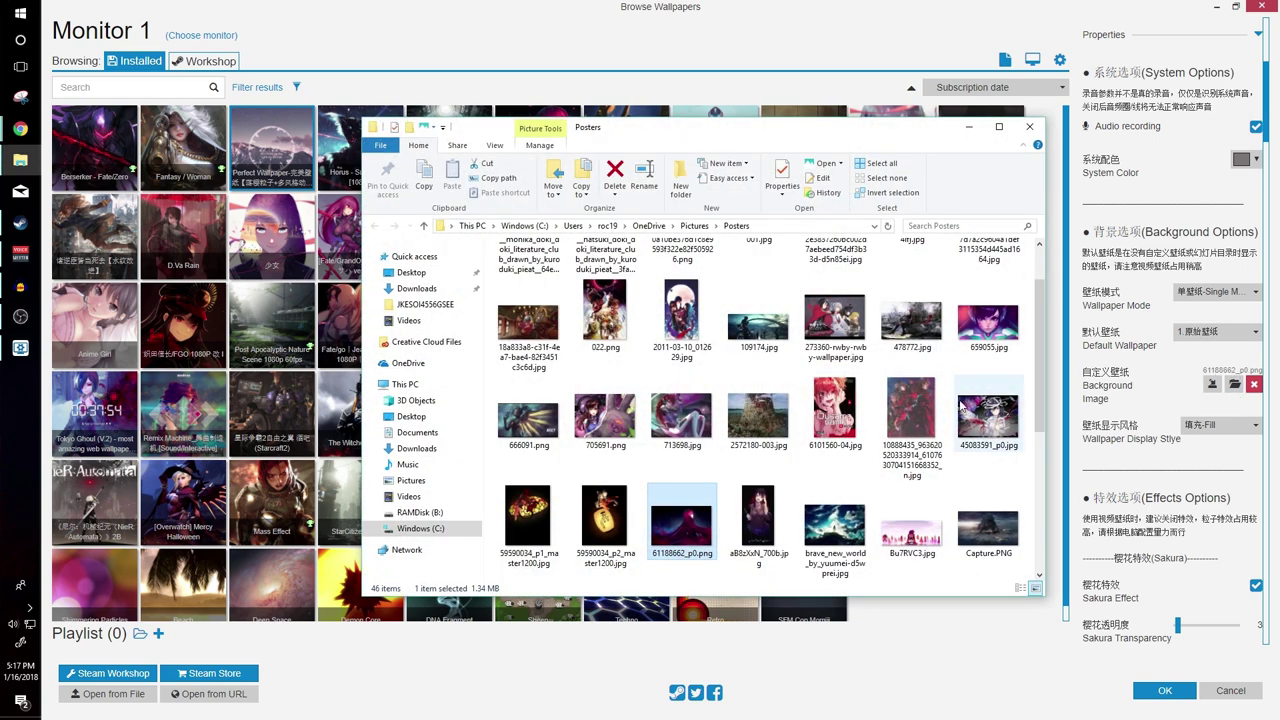
pyautogui.click(1029, 129)
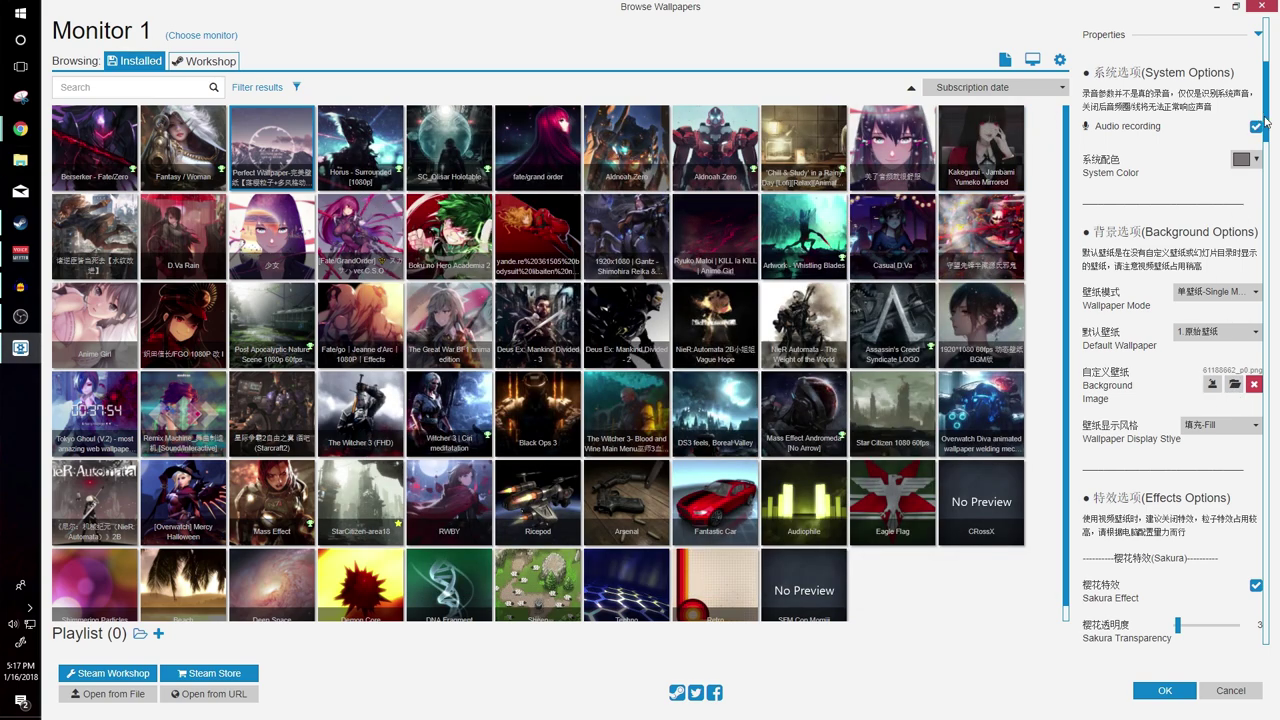
pyautogui.click(1234, 7)
pyautogui.moveTo(854, 73); pyautogui.dragTo(906, 69)
pyautogui.click(1027, 66)
# - Examine the Effects Options for sakura and Alice particles, and minimize the wallpaper browser to view the desktop
pyautogui.moveTo(1268, 121); pyautogui.dragTo(1268, 176)
pyautogui.scroll(-2, 1190, 120)
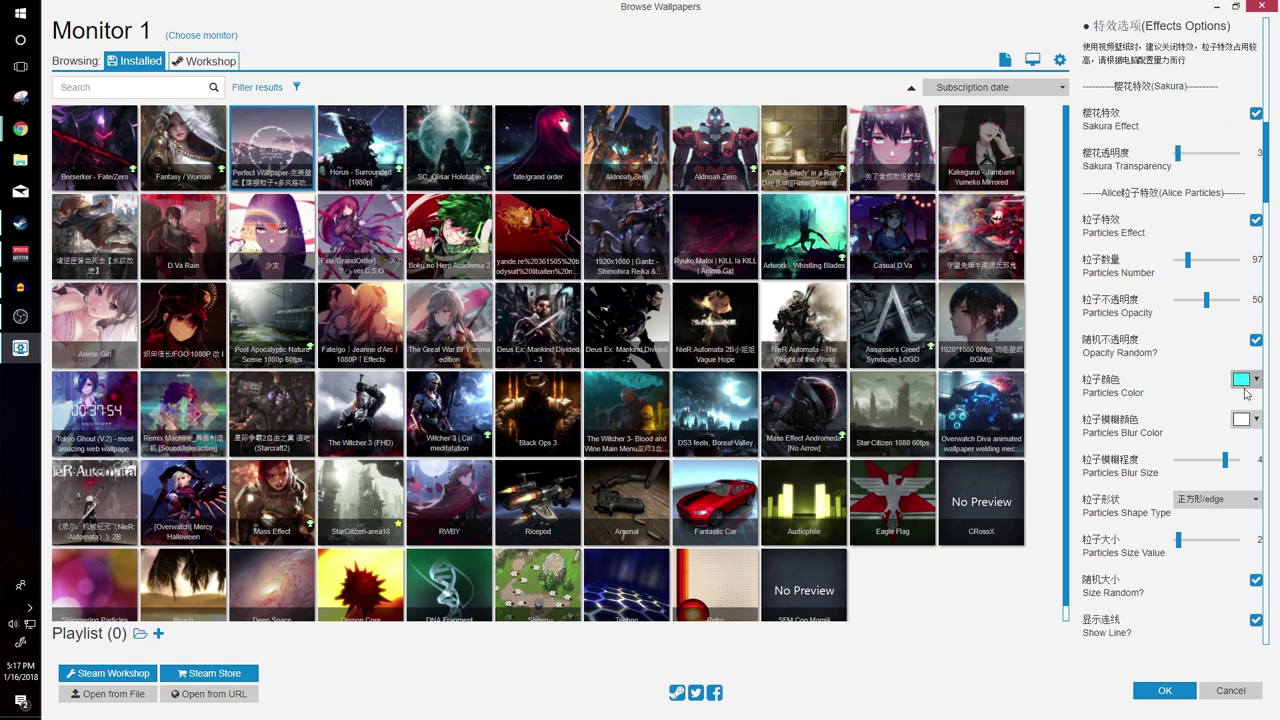
pyautogui.click(1218, 8)
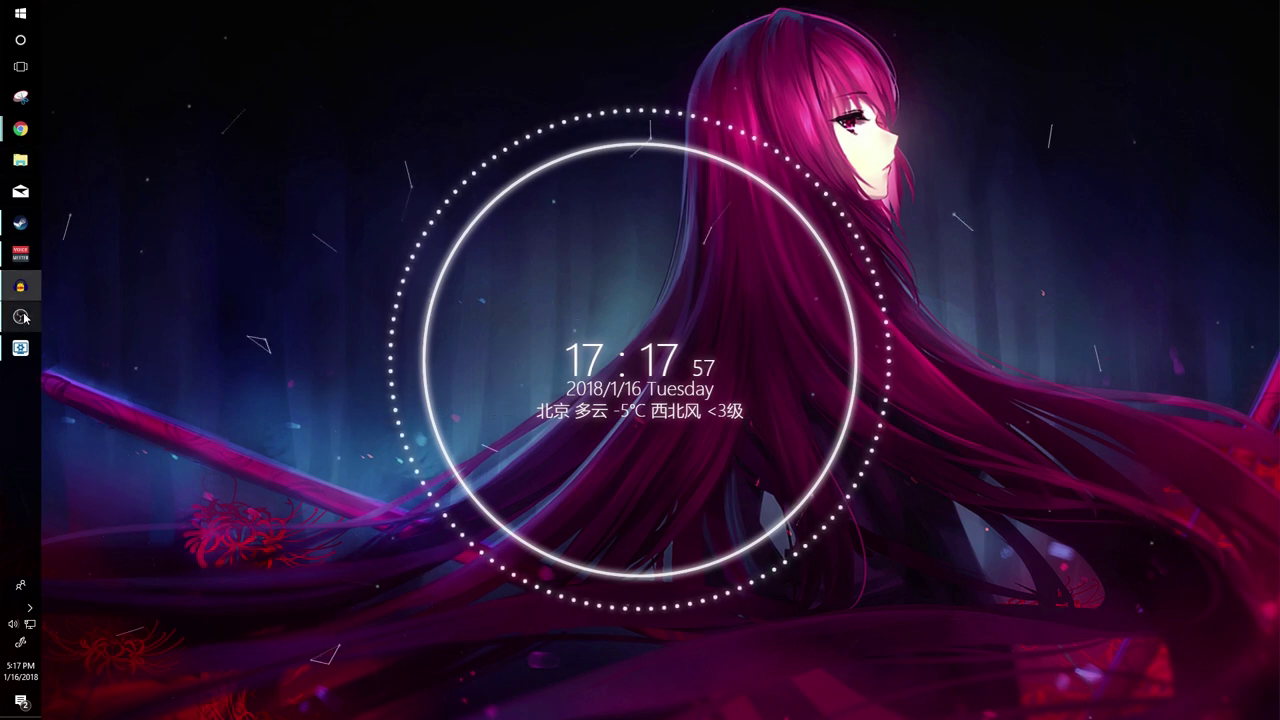
# - Reopen the wallpaper browser, examine the Alice Circle, ball and Time Options, and minimize it again
pyautogui.click(20, 347)
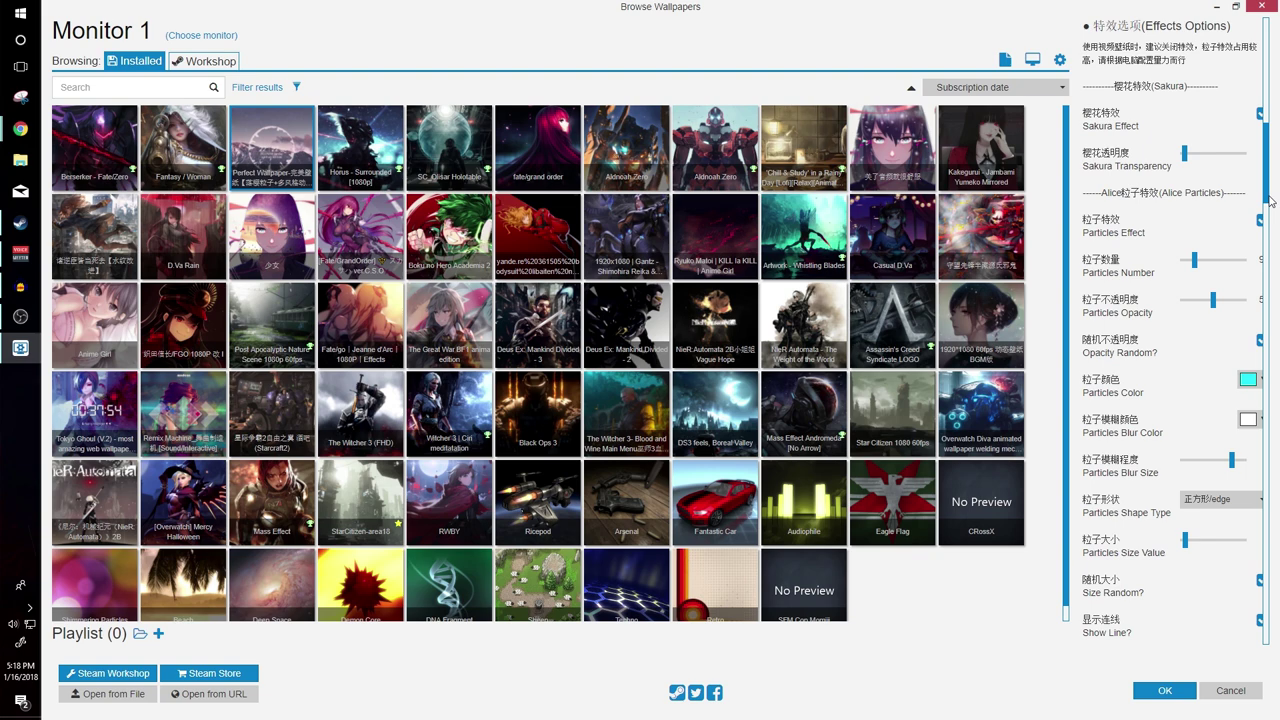
pyautogui.scroll(-1, 1270, 173)
pyautogui.scroll(-1, 1270, 173)
pyautogui.moveTo(1269, 174); pyautogui.dragTo(1278, 306)
pyautogui.moveTo(1266, 248); pyautogui.dragTo(1267, 258)
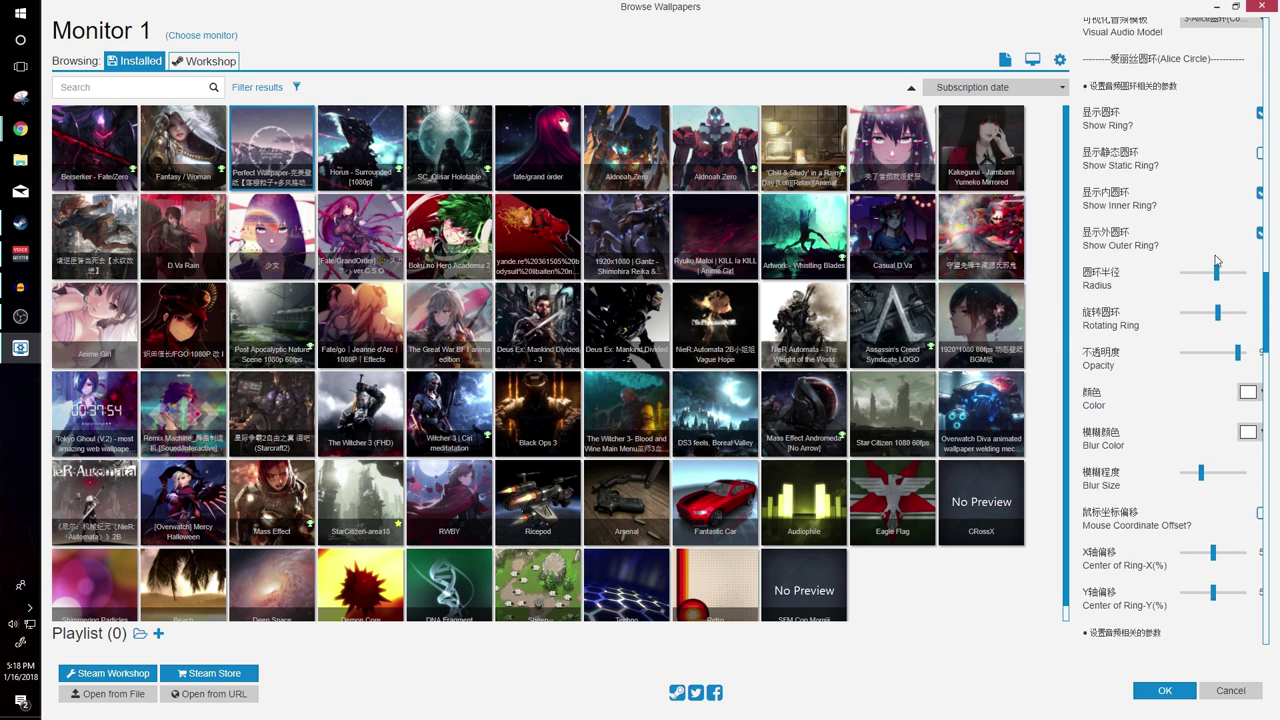
pyautogui.moveTo(1270, 318); pyautogui.dragTo(1272, 432)
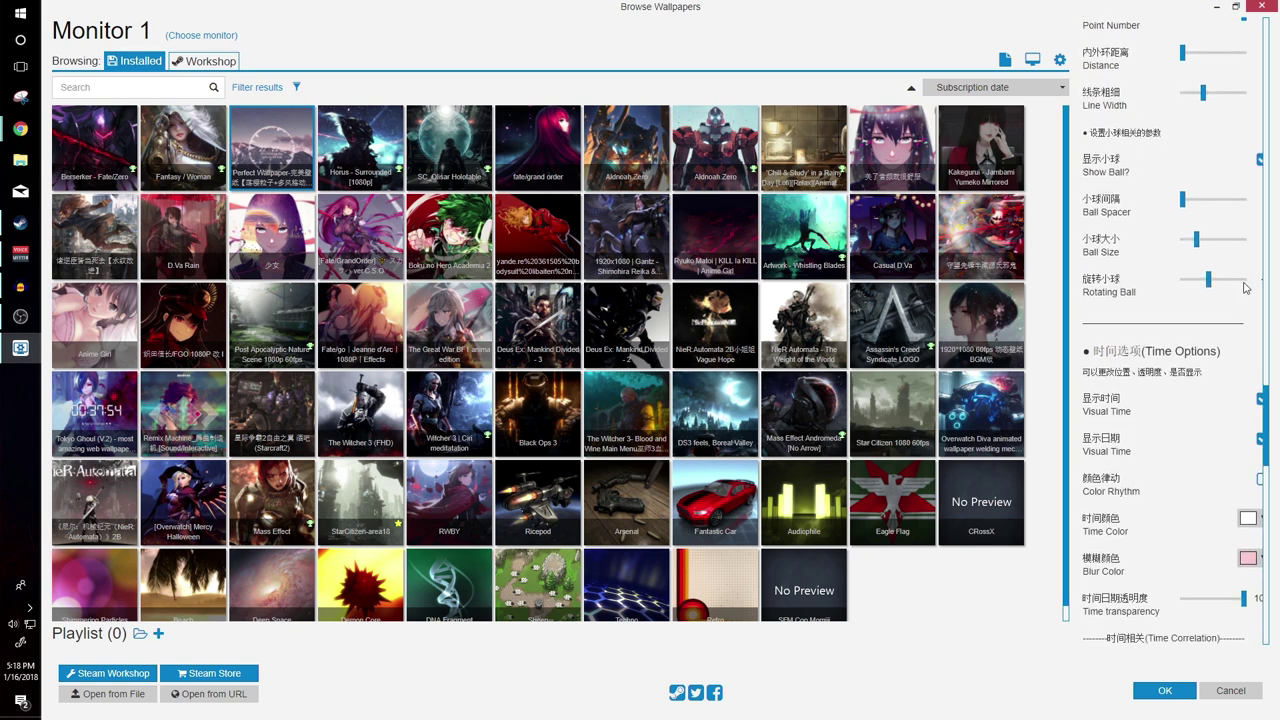
pyautogui.click(1216, 7)
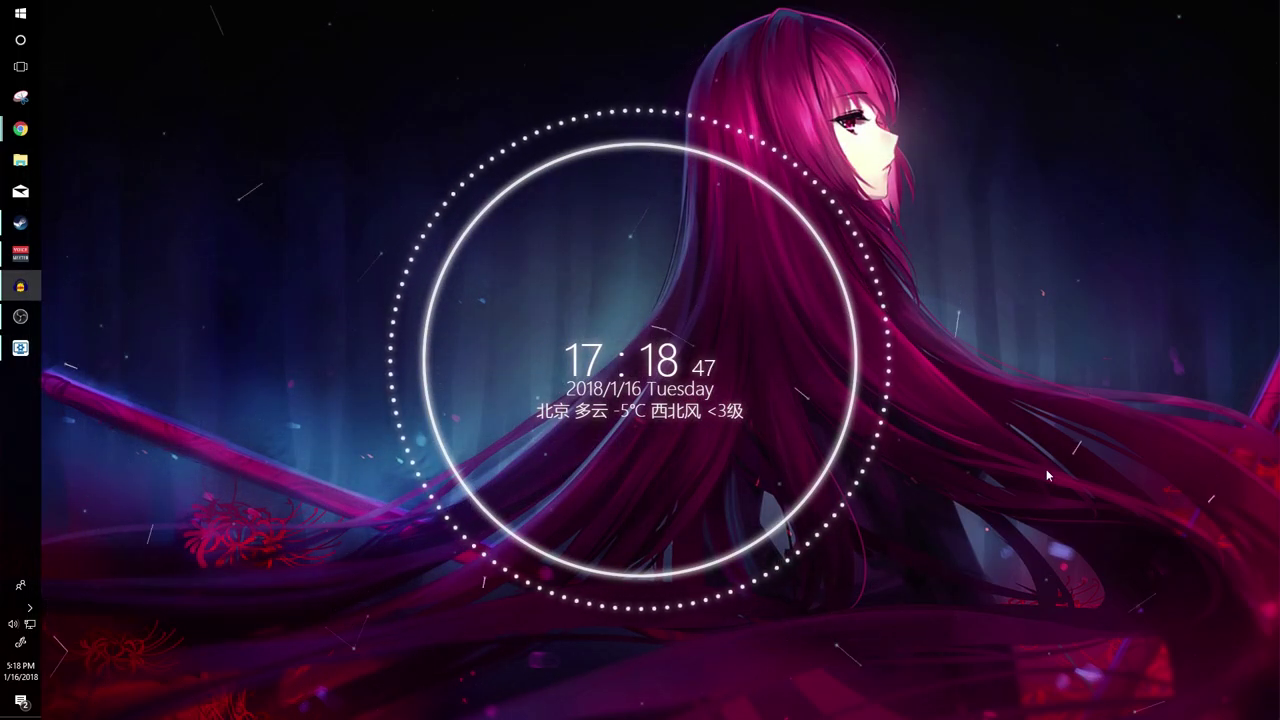
# - Reopen the wallpaper browser, examine the date and Weather options, and minimize it to view the weather line on the desktop
pyautogui.click(20, 347)
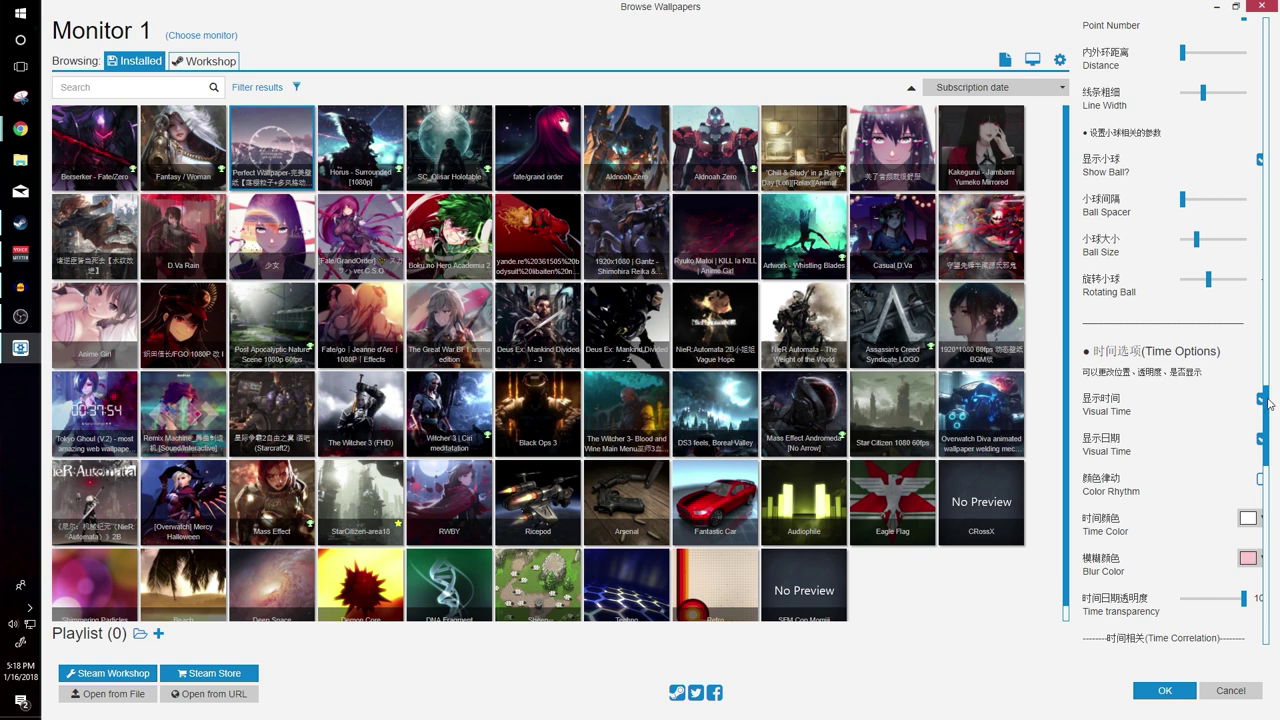
pyautogui.moveTo(1266, 400); pyautogui.dragTo(1270, 523)
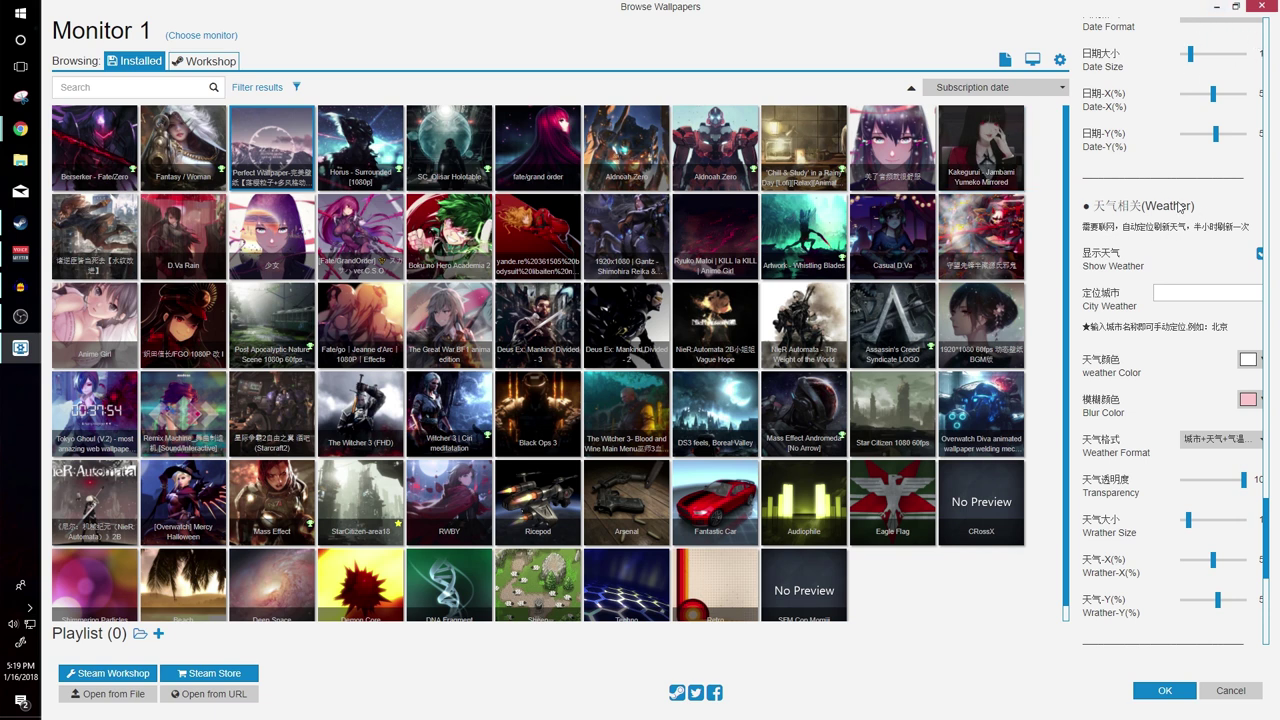
pyautogui.click(1236, 6)
pyautogui.click(1008, 66)
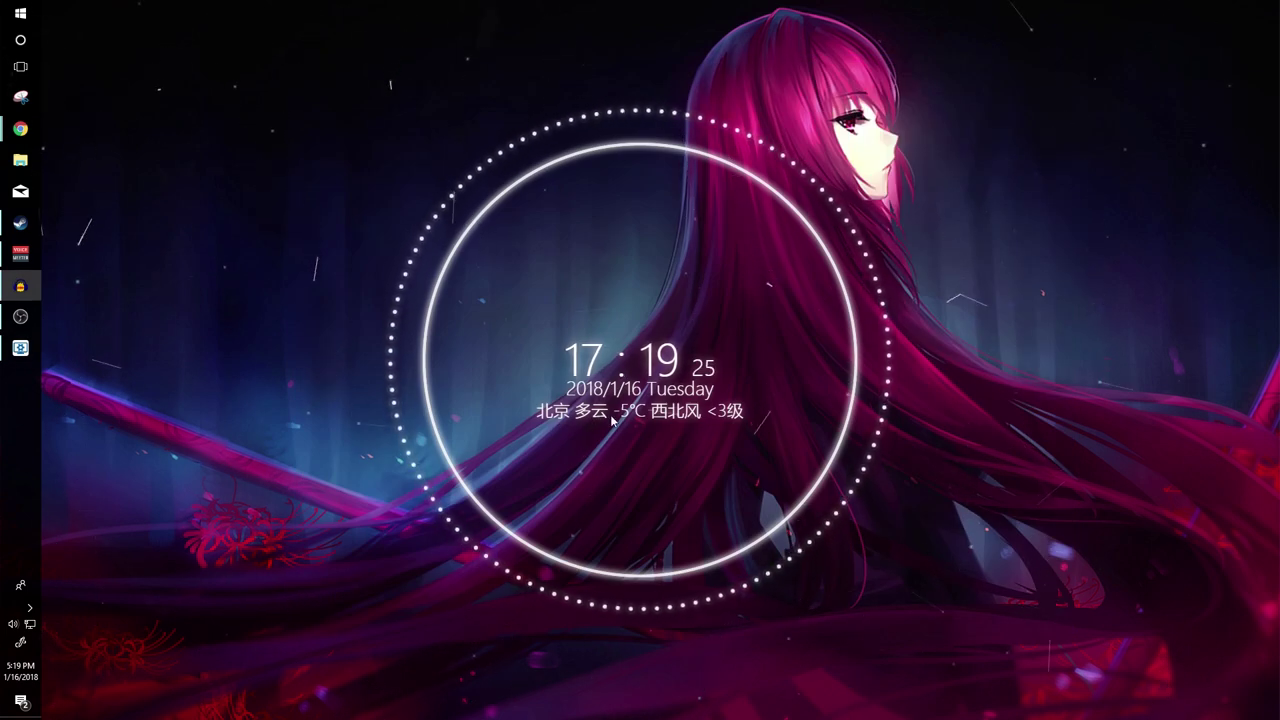
# - Reopen the wallpaper browser at full size and activate the City Weather field in the Weather section
pyautogui.click(20, 347)
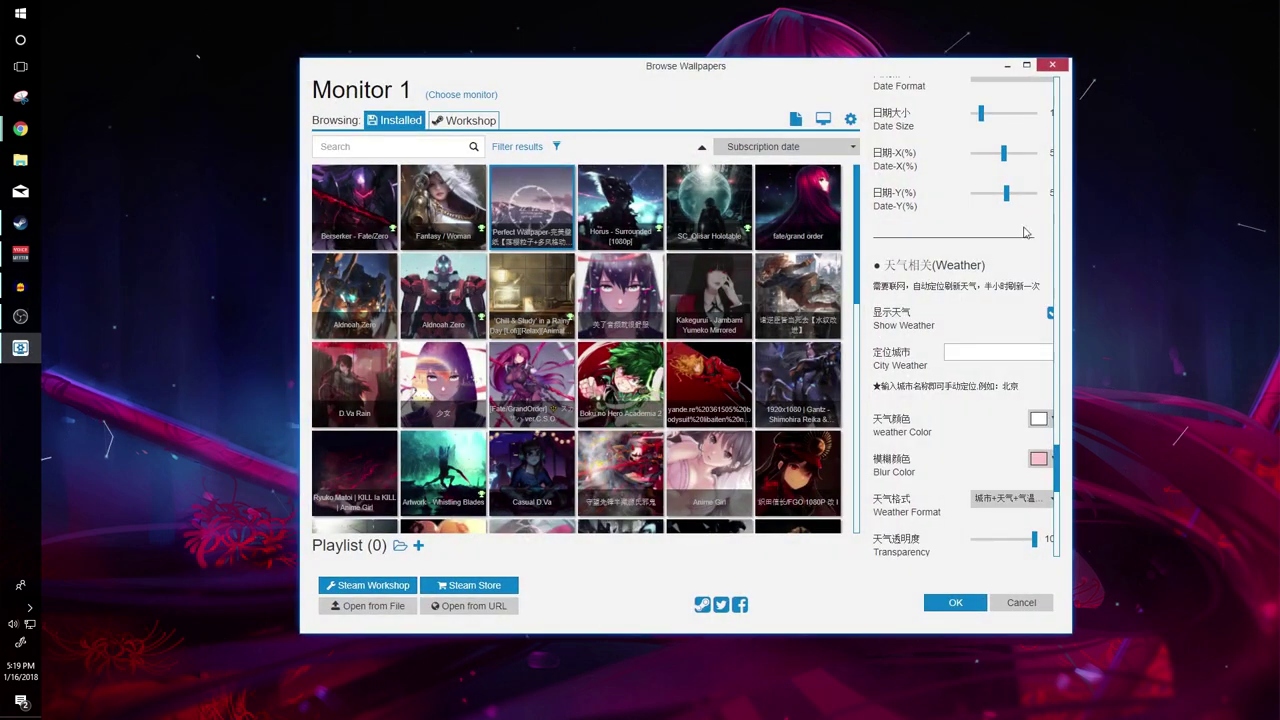
pyautogui.click(1028, 58)
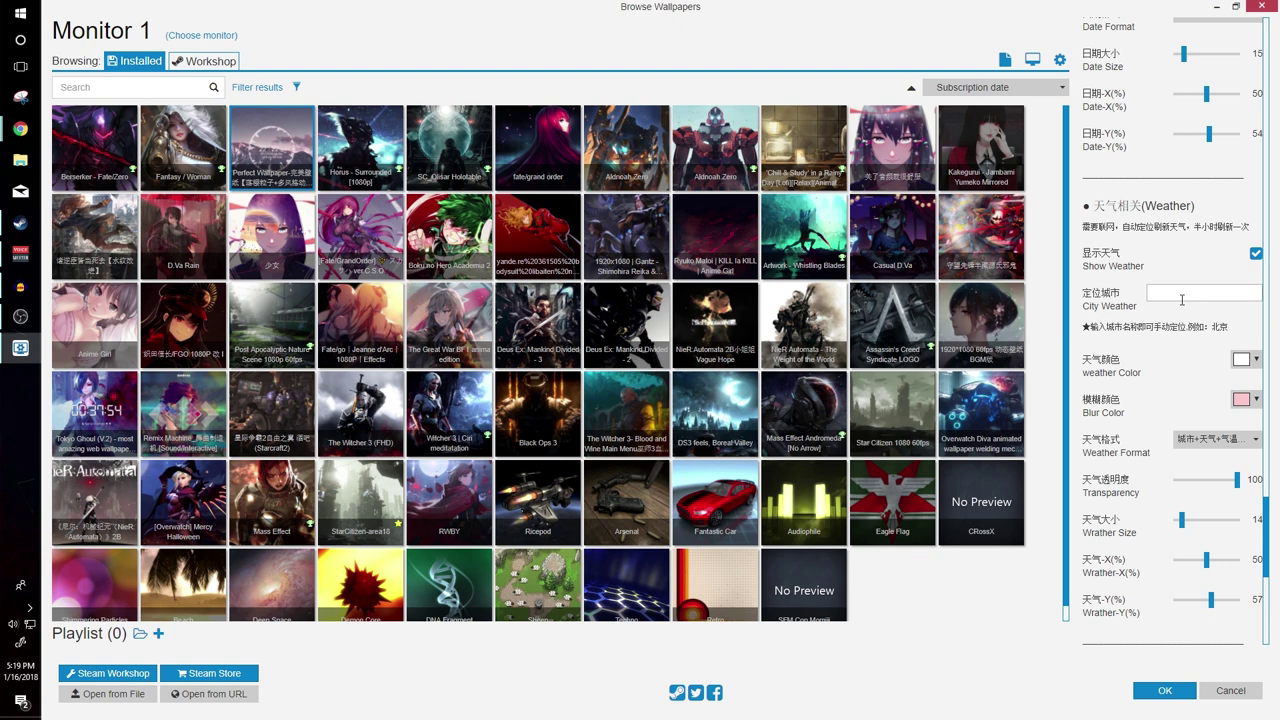
pyautogui.click(1173, 297)
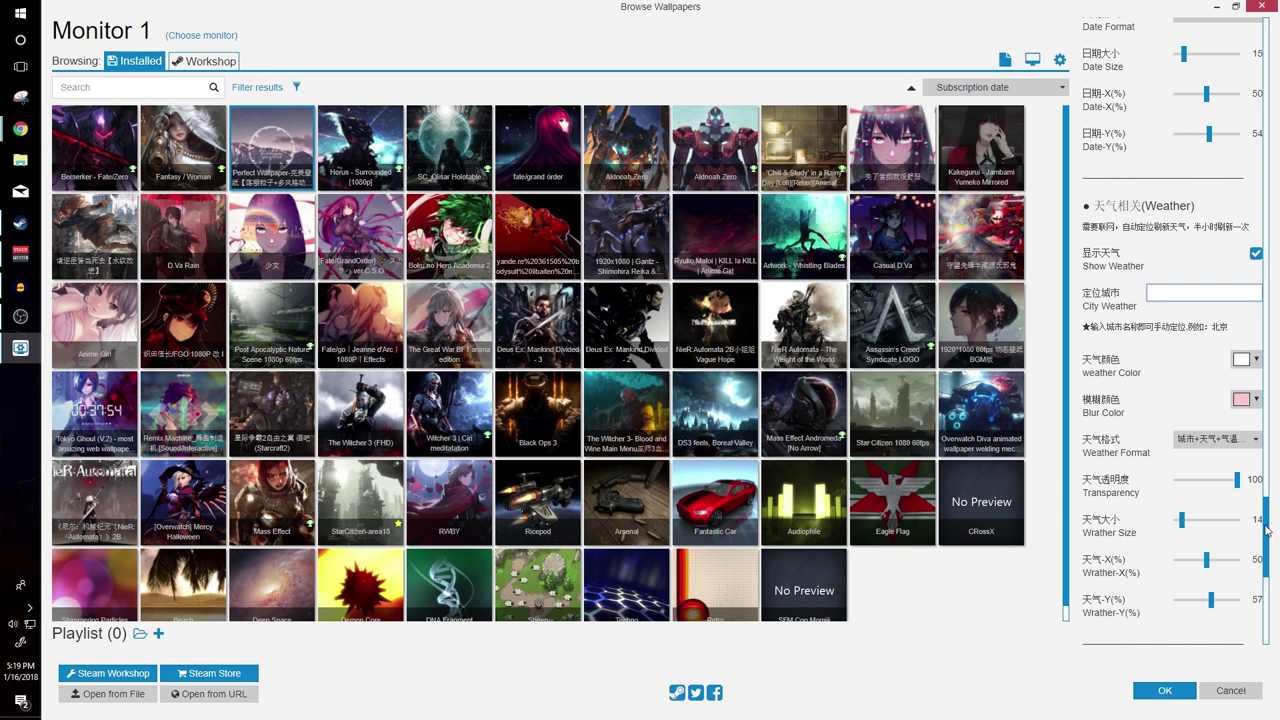
# - Under BGM, show the folder of the custom music file, and accept the wallpaper settings to close the browser
pyautogui.moveTo(1270, 527); pyautogui.dragTo(1277, 591)
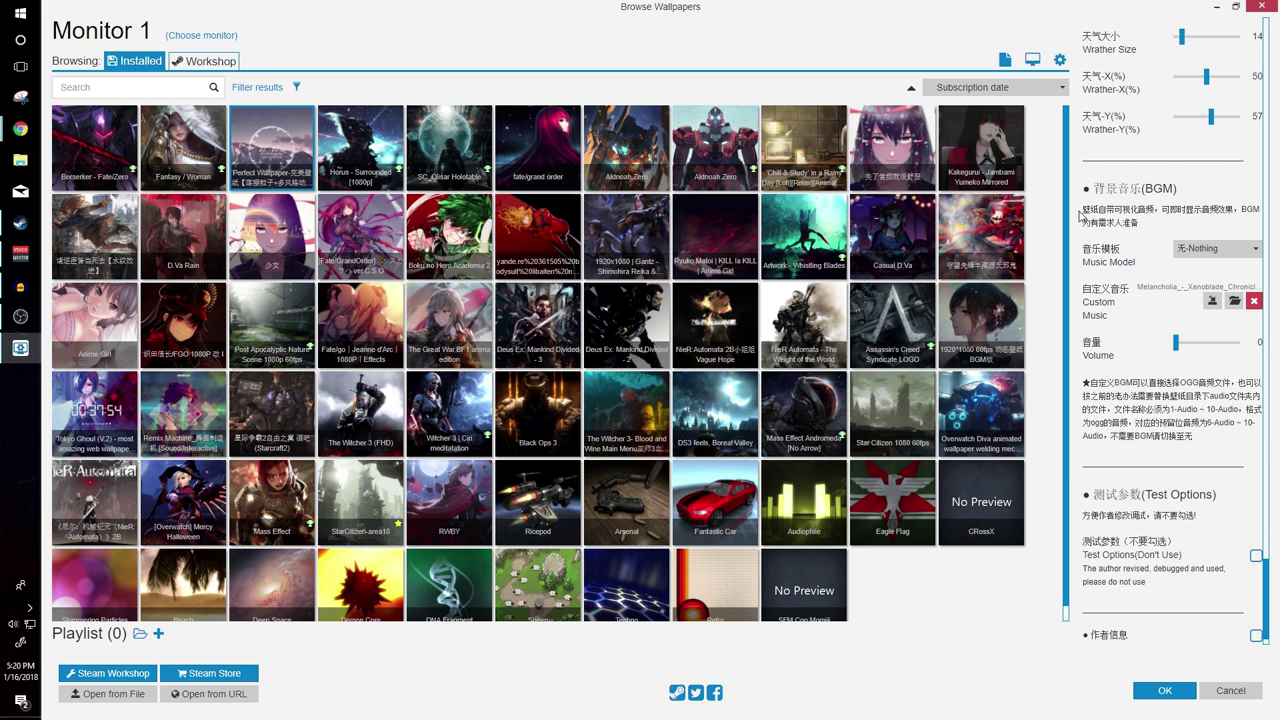
pyautogui.click(1236, 303)
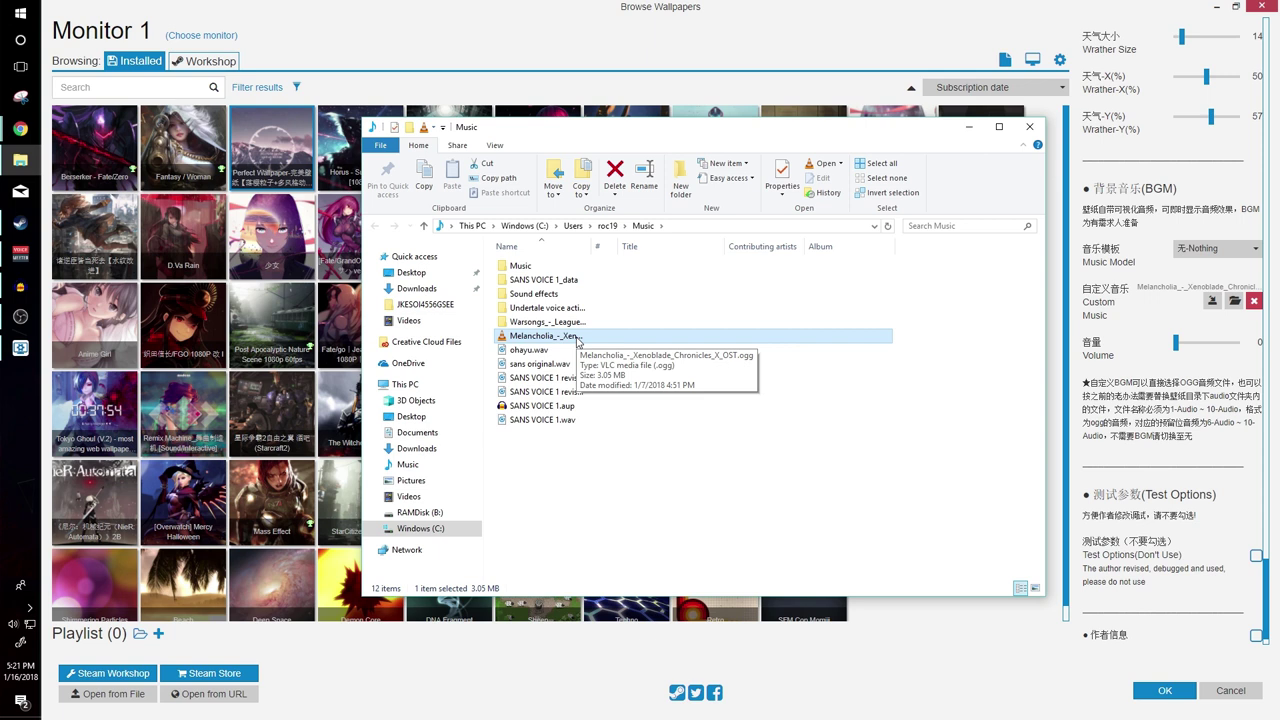
pyautogui.click(1163, 665)
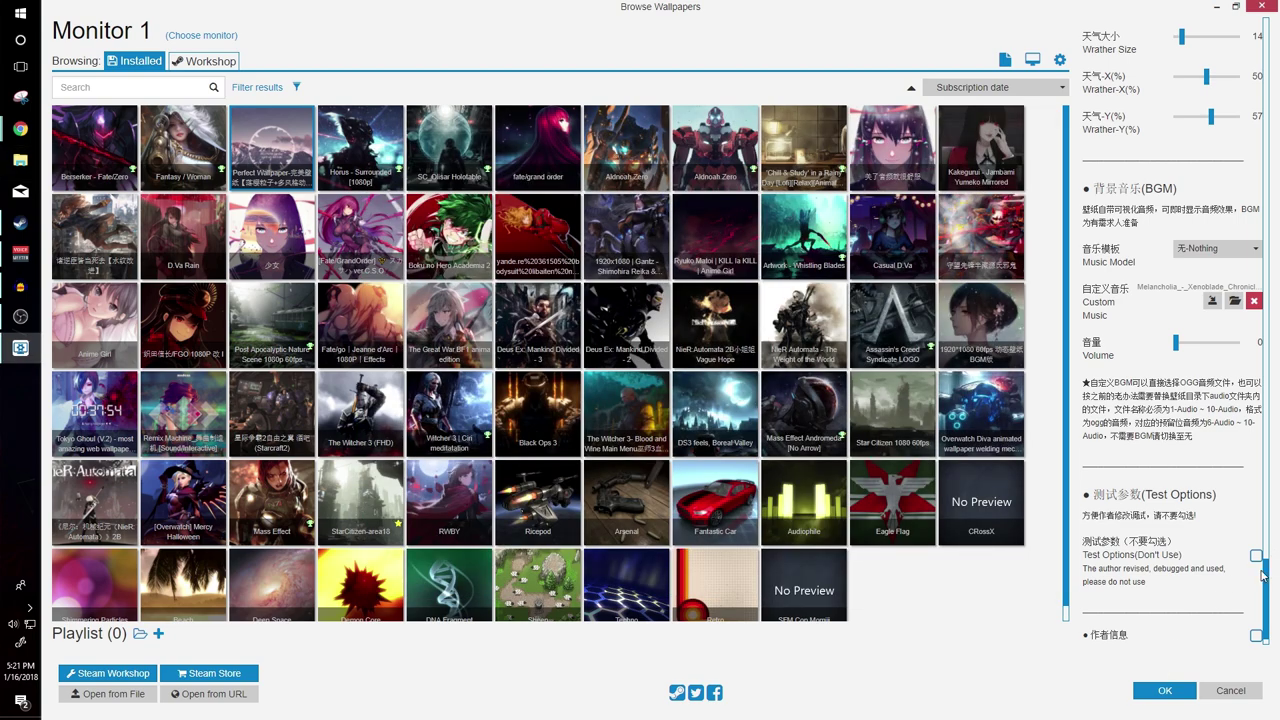
pyautogui.click(1163, 692)
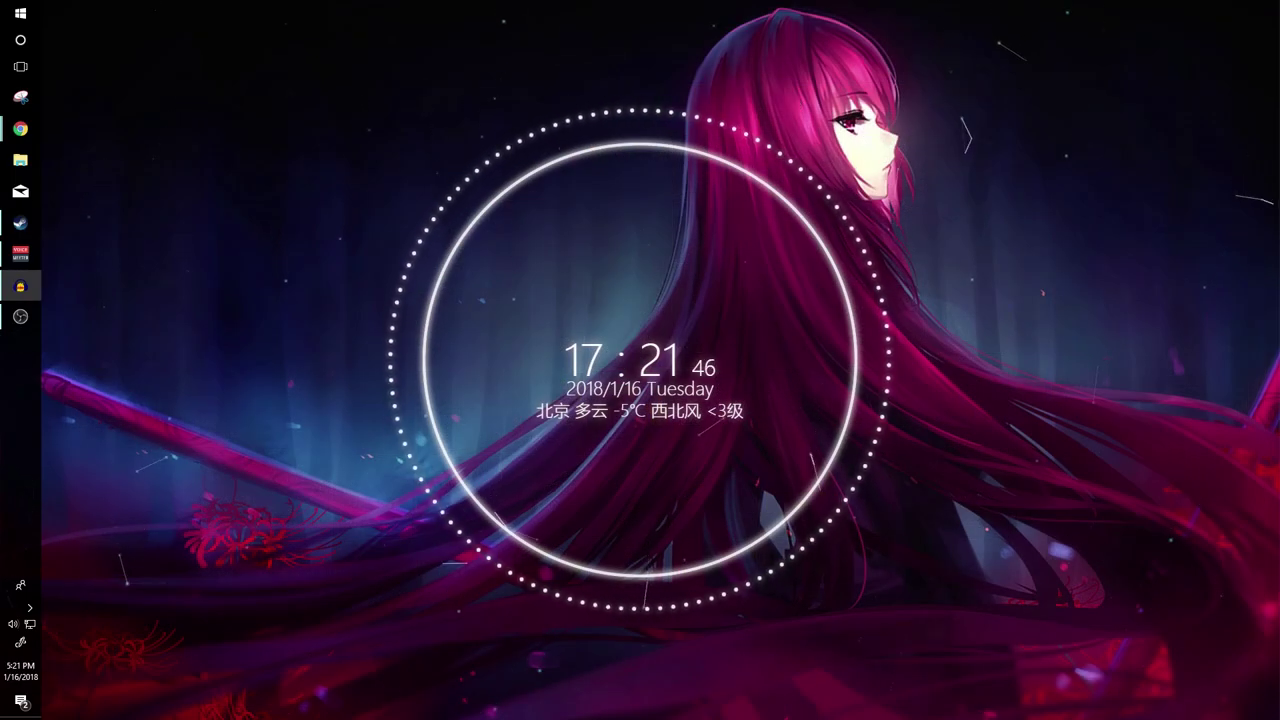